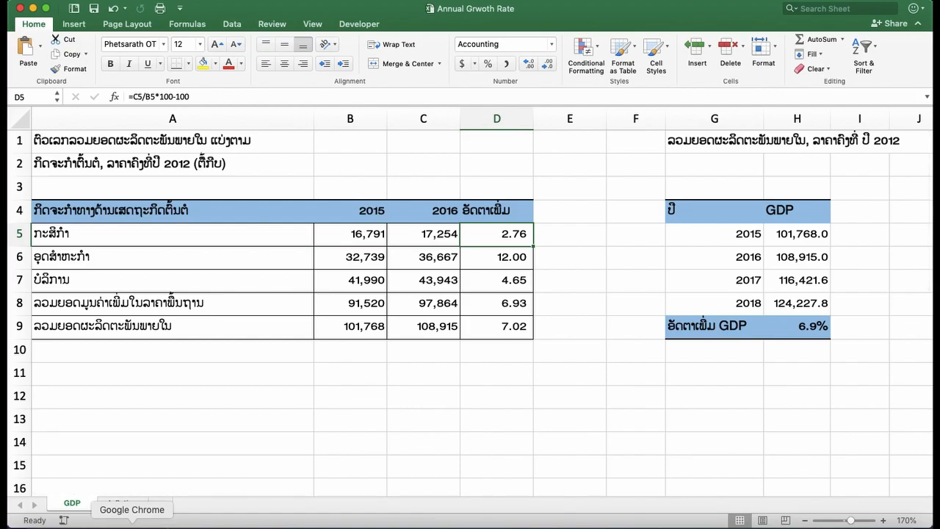
- Switch to Google Chrome and examine the Lao Statistics Bureau's yearbook list and its National Summary Data Page (NSDP)
{"action": "left_click", "coordinate": [132, 522]}
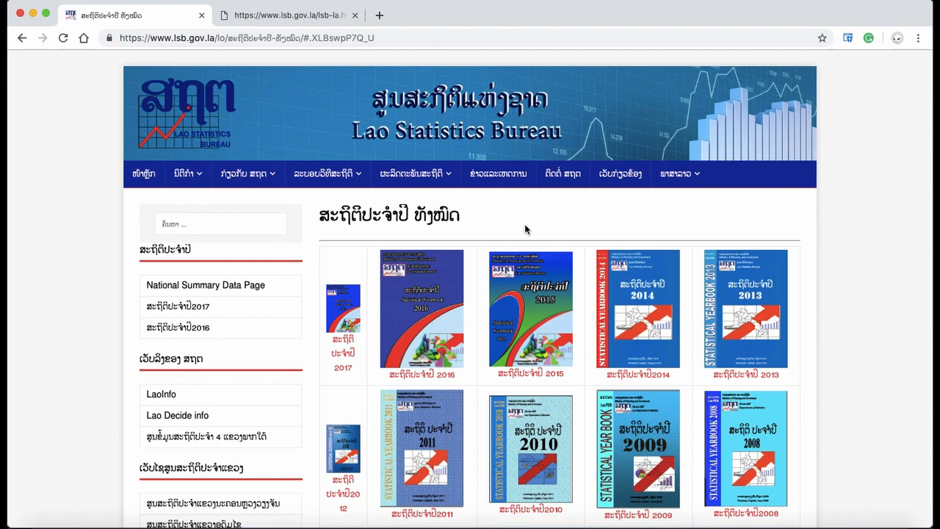
{"action": "scroll", "coordinate": [525, 229], "scroll_direction": "down", "scroll_amount": 2}
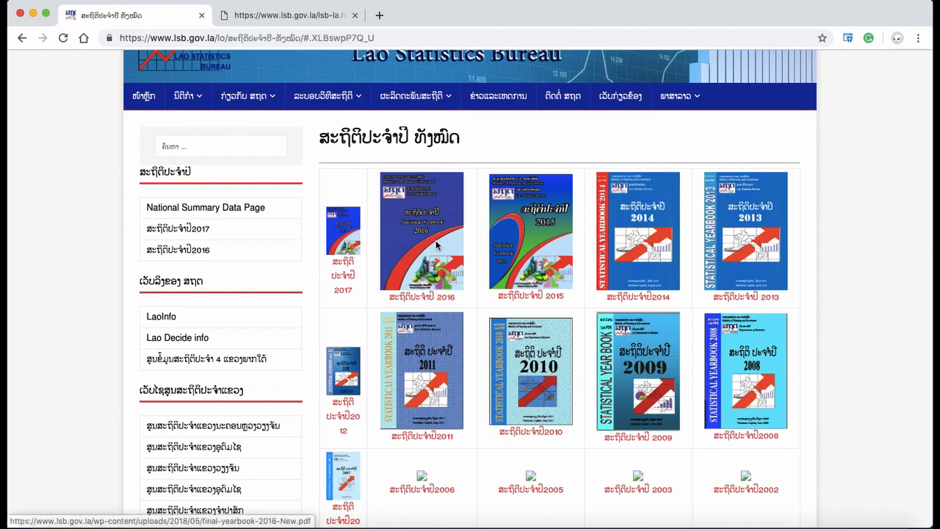
{"action": "scroll", "coordinate": [433, 257], "scroll_direction": "up", "scroll_amount": 2}
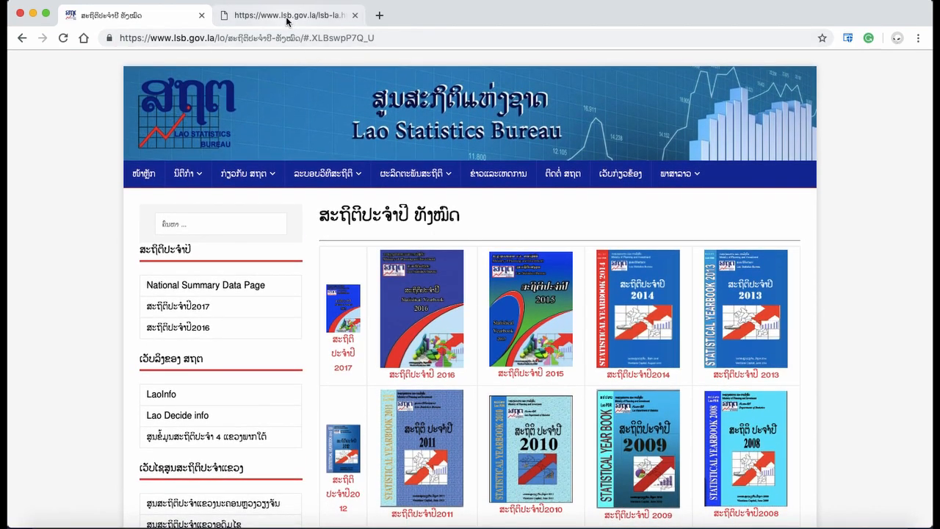
{"action": "left_click", "coordinate": [287, 17]}
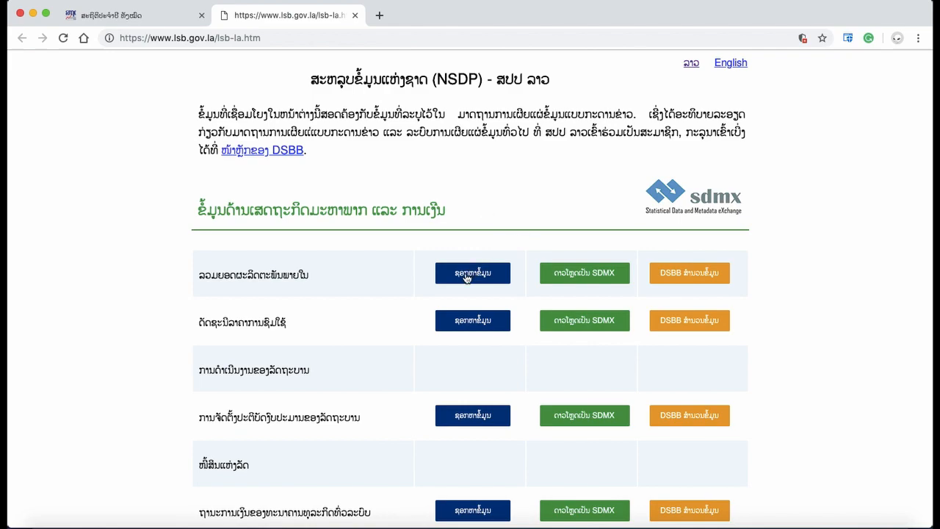
{"action": "left_click", "coordinate": [146, 19]}
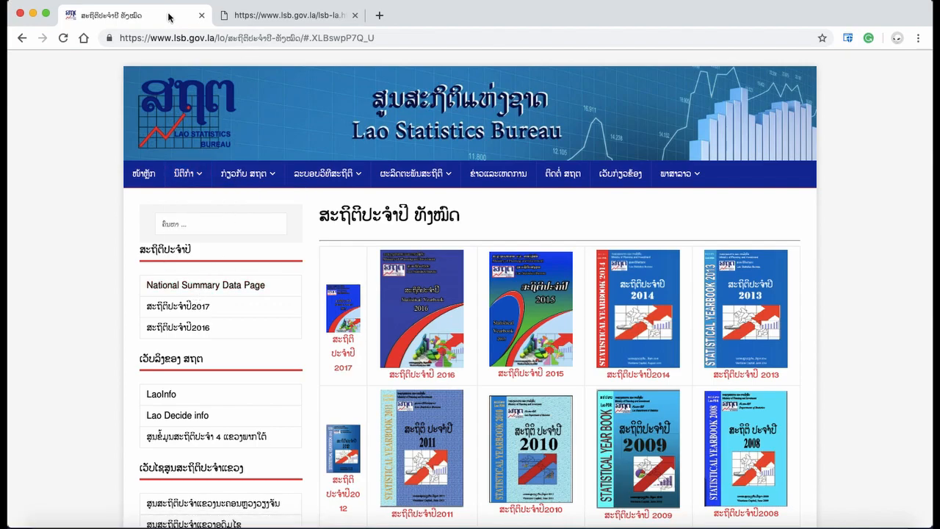
{"action": "left_click", "coordinate": [250, 16]}
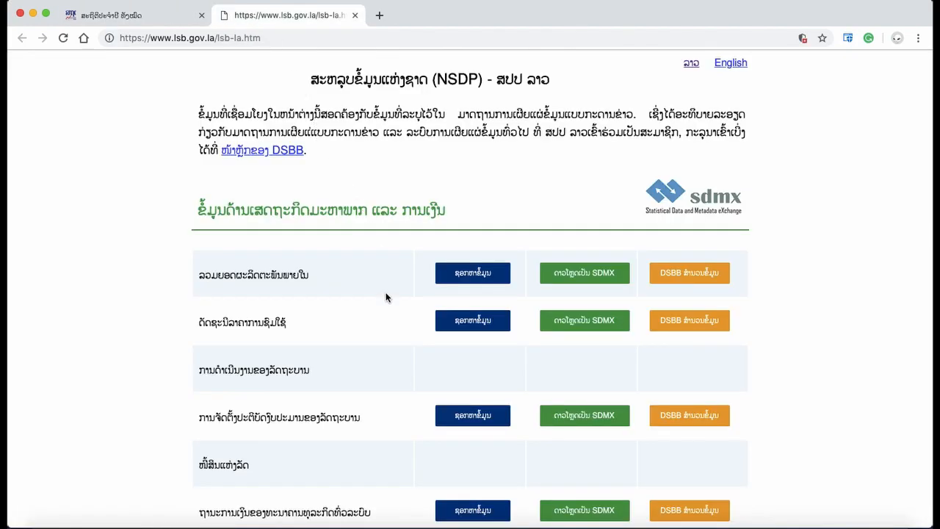
{"action": "scroll", "coordinate": [386, 298], "scroll_direction": "down", "scroll_amount": 3}
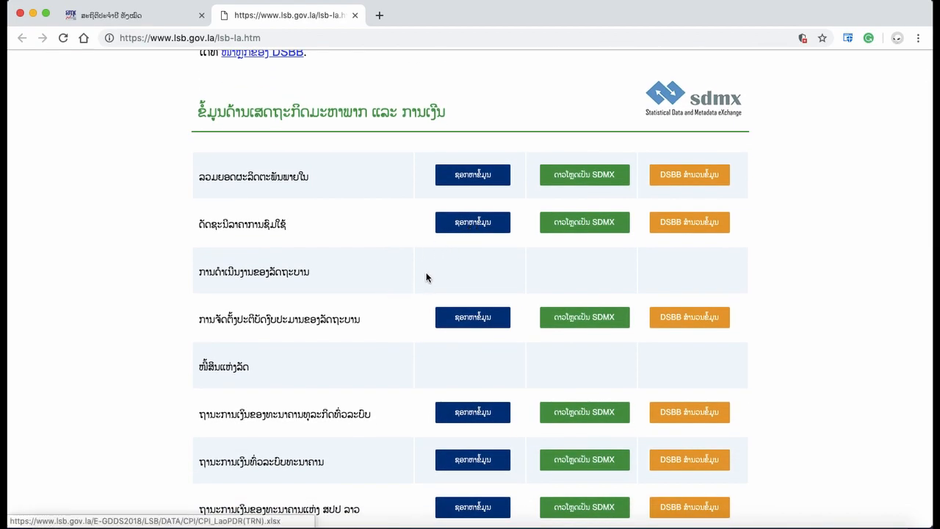
{"action": "scroll", "coordinate": [464, 285], "scroll_direction": "down", "scroll_amount": 3}
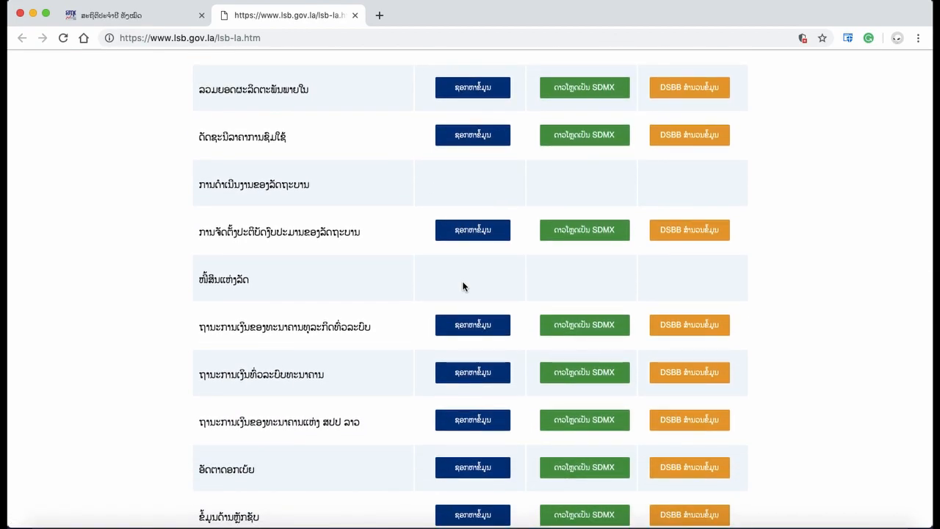
{"action": "scroll", "coordinate": [464, 286], "scroll_direction": "up", "scroll_amount": 6}
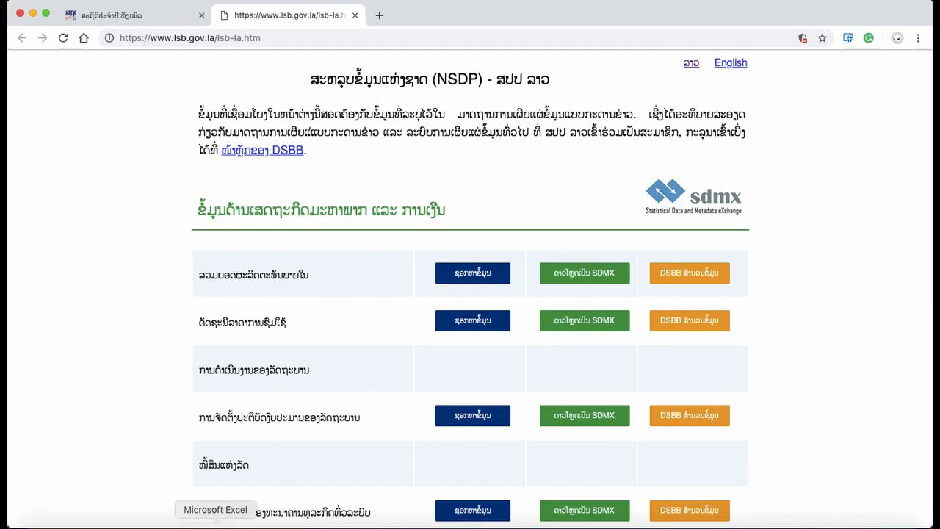
- Switch back to Excel and clear the growth-rate cells D5:D9 on the GDP sheet
{"action": "left_click", "coordinate": [213, 518]}
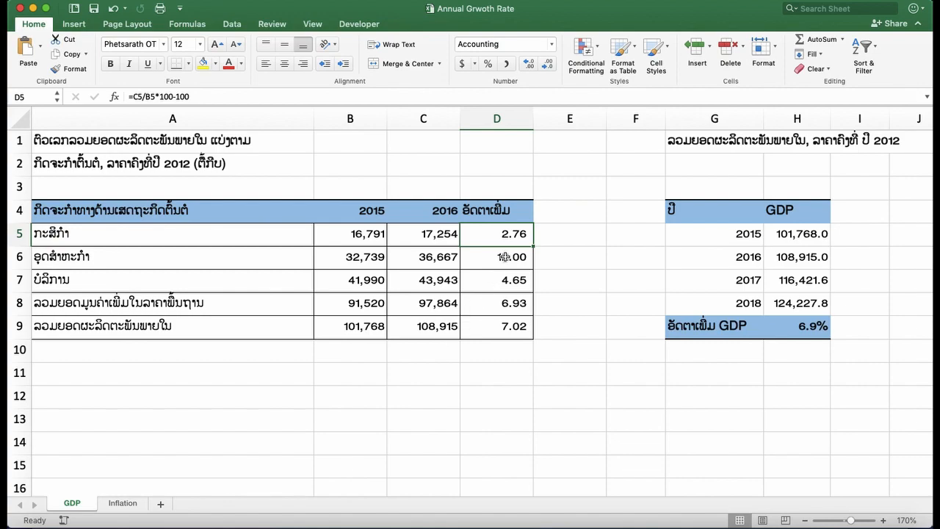
{"action": "left_click_drag", "start_coordinate": [502, 233], "coordinate": [505, 321]}
{"action": "key", "text": "Delete"}
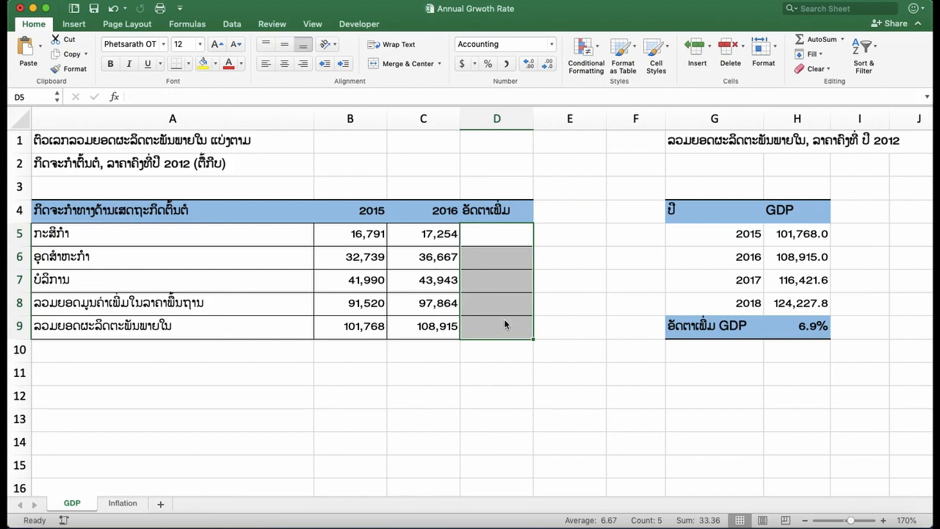
- Examine the agriculture row's 2015 and 2016 values in B5 and C5 and the growth-rate cell D5
{"action": "left_click", "coordinate": [427, 233]}
{"action": "left_click", "coordinate": [382, 234]}
{"action": "left_click", "coordinate": [415, 233]}
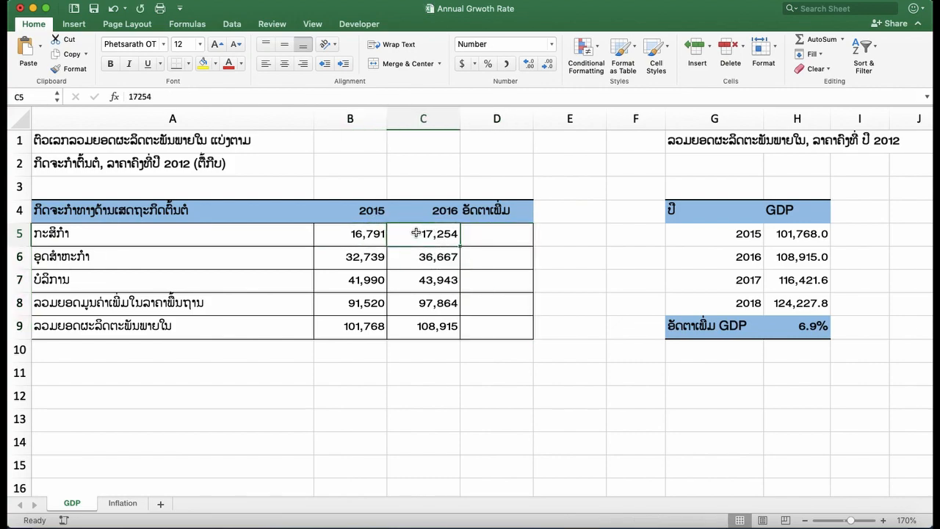
{"action": "left_click", "coordinate": [376, 237]}
{"action": "left_click", "coordinate": [432, 233]}
{"action": "left_click", "coordinate": [488, 234]}
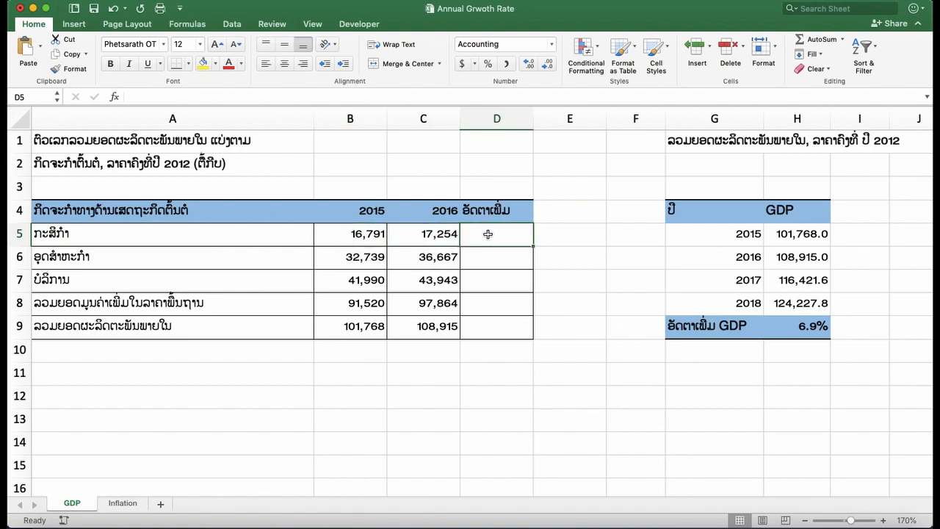
- Examine the activity labels in A5:A9, the table heading in A2, and the cells across row 5
{"action": "left_click", "coordinate": [186, 233]}
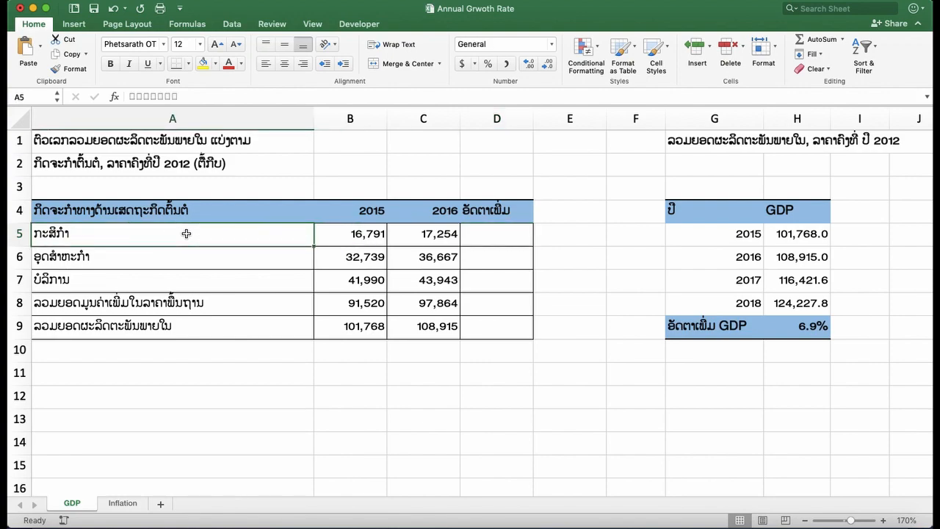
{"action": "left_click", "coordinate": [187, 233]}
{"action": "left_click", "coordinate": [158, 263]}
{"action": "left_click", "coordinate": [153, 279]}
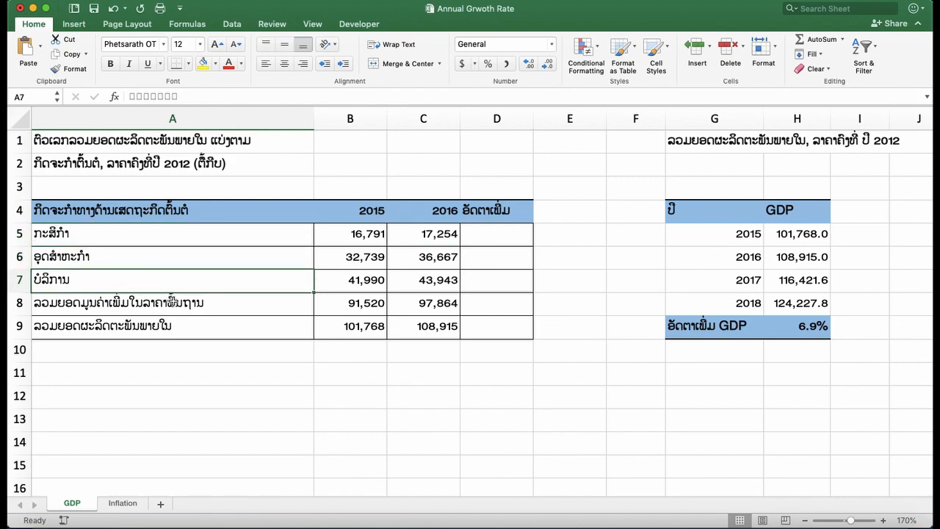
{"action": "left_click", "coordinate": [173, 302]}
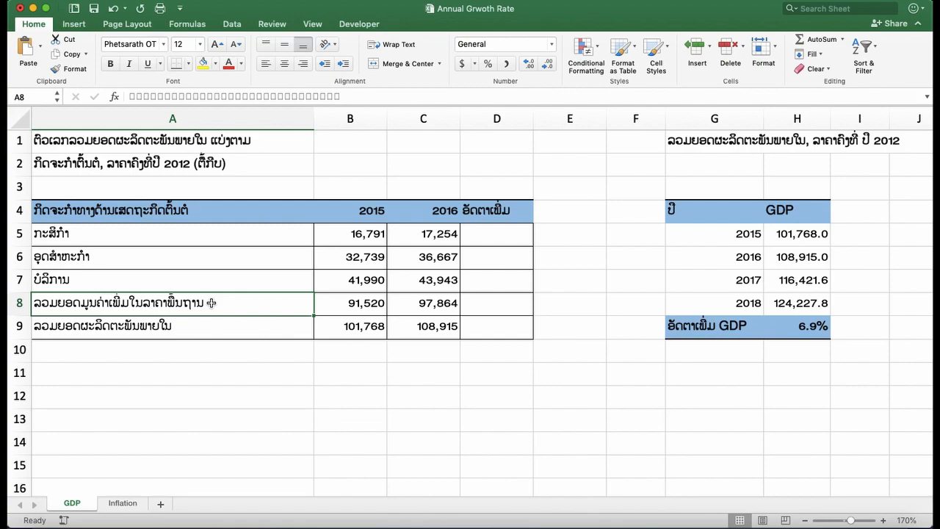
{"action": "left_click", "coordinate": [193, 328]}
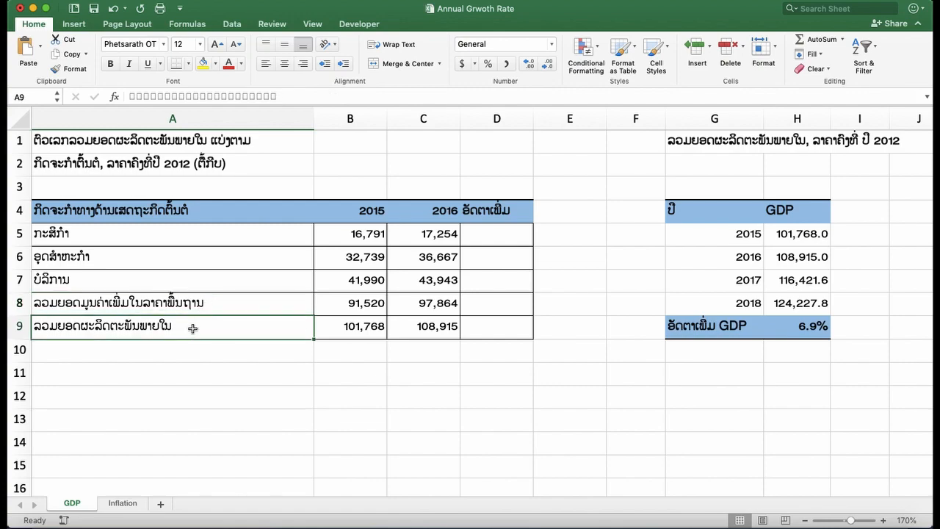
{"action": "left_click", "coordinate": [343, 327]}
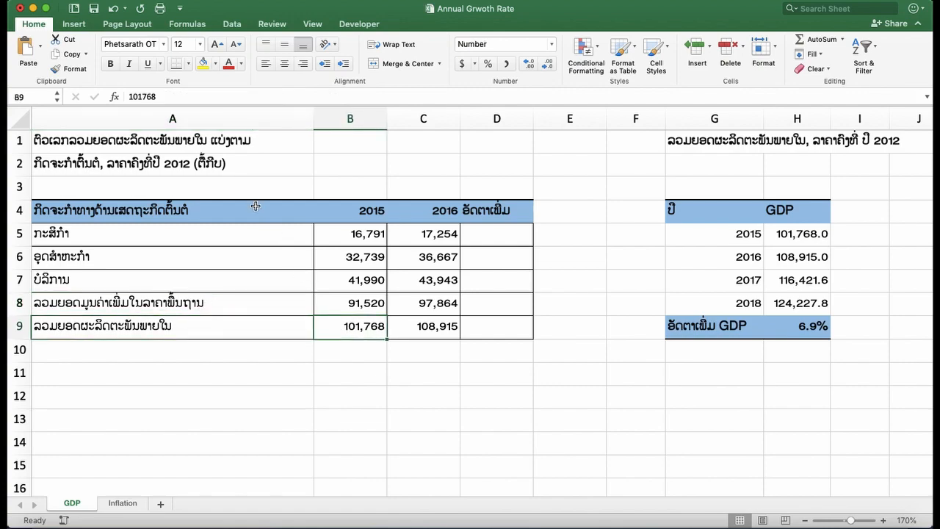
{"action": "left_click", "coordinate": [239, 163]}
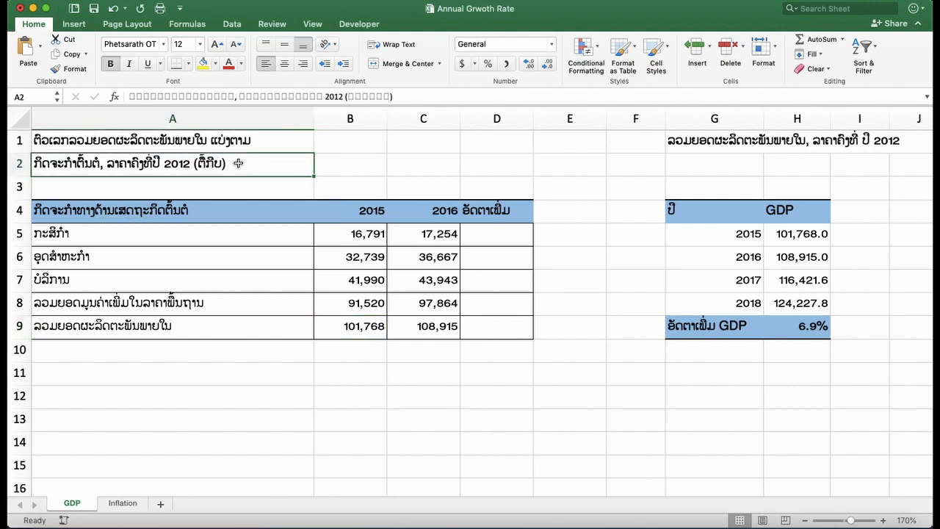
{"action": "left_click", "coordinate": [365, 233]}
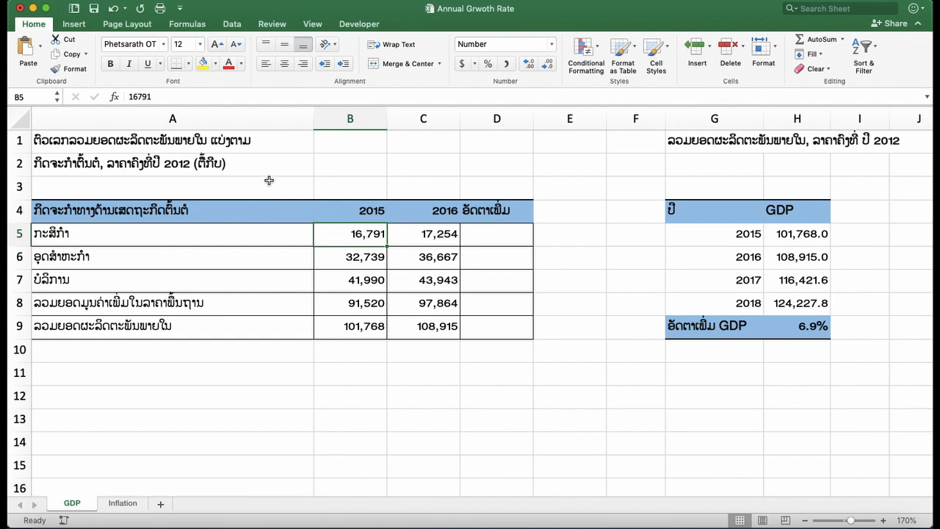
{"action": "left_click", "coordinate": [246, 238]}
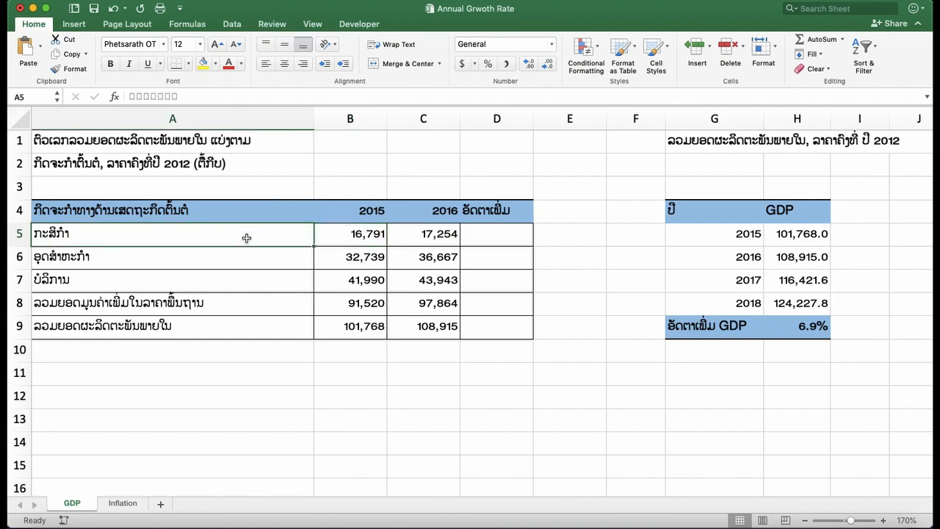
{"action": "left_click_drag", "start_coordinate": [357, 232], "coordinate": [424, 232]}
{"action": "left_click", "coordinate": [496, 233]}
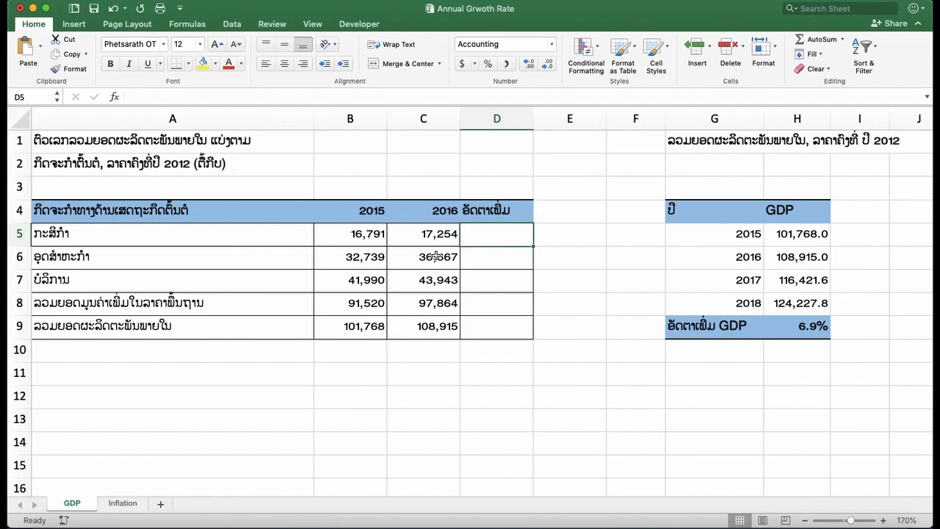
- Switch to the PowerPoint slide show and go back to the Growth Rate formula slide to read it
{"action": "left_click", "coordinate": [245, 525]}
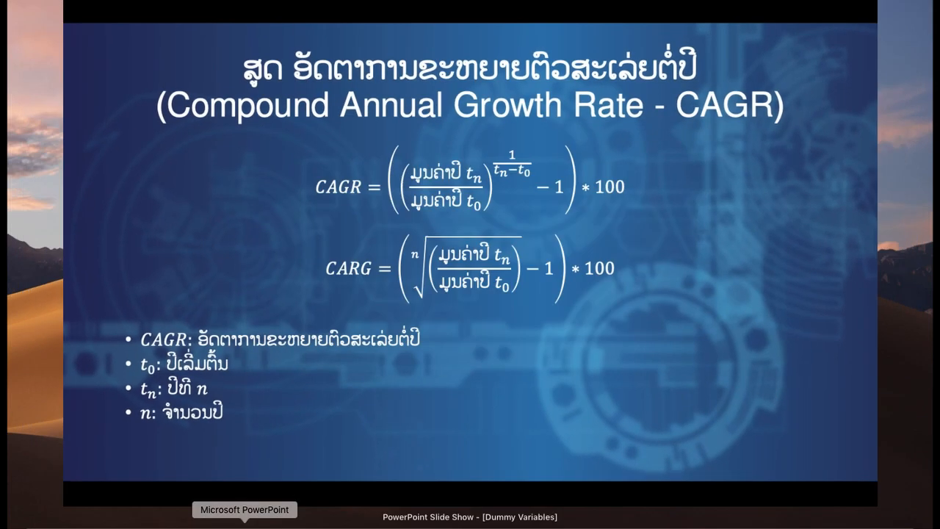
{"action": "left_click", "coordinate": [491, 332]}
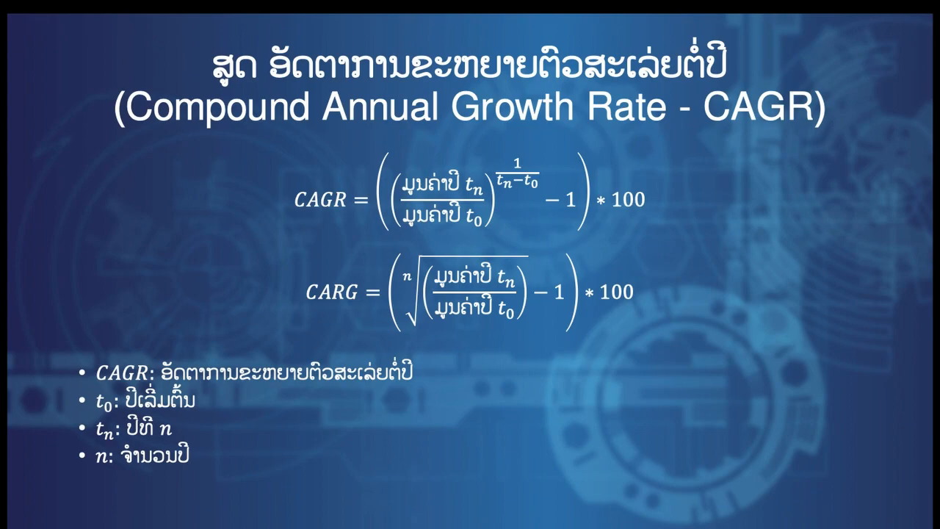
{"action": "key", "text": "Left"}
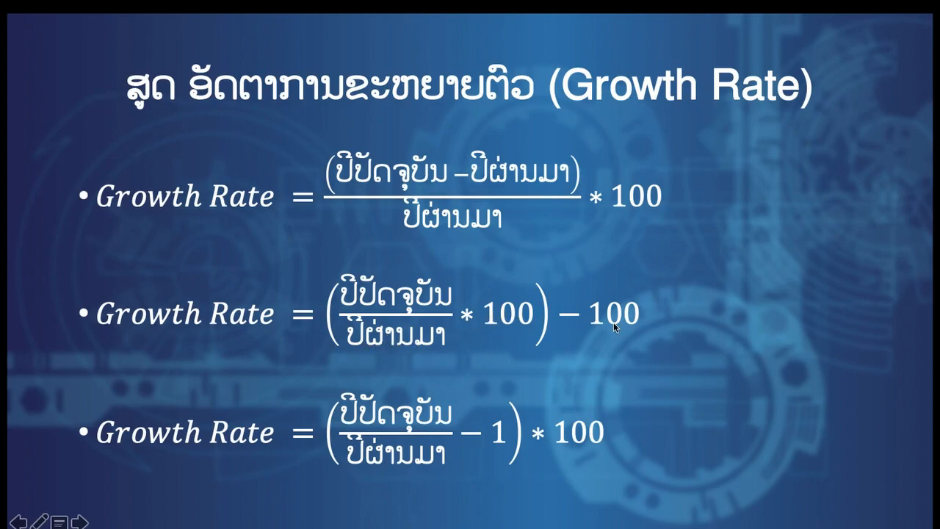
- Return to Excel, enter =C5/B5*100-100 in D5, and fill the formula down through D9
{"action": "key", "text": "super+Tab"}
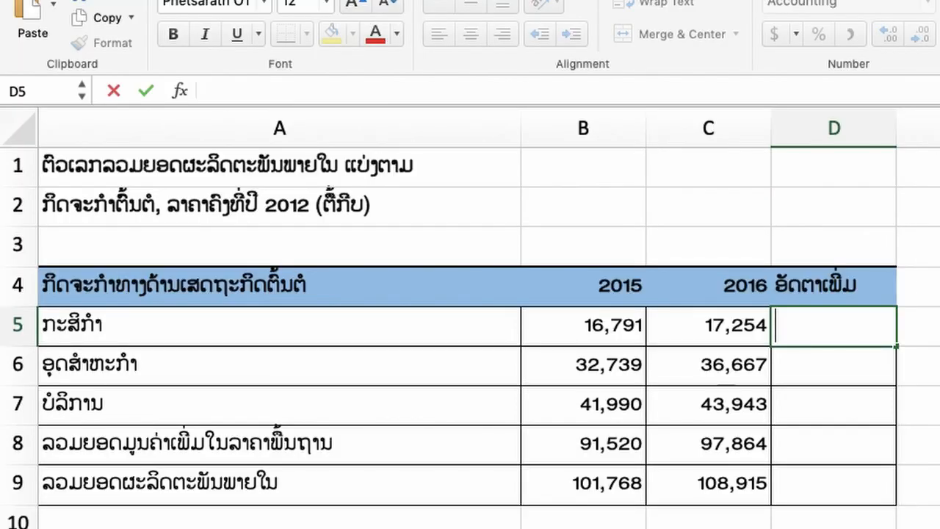
{"action": "type", "text": "="}
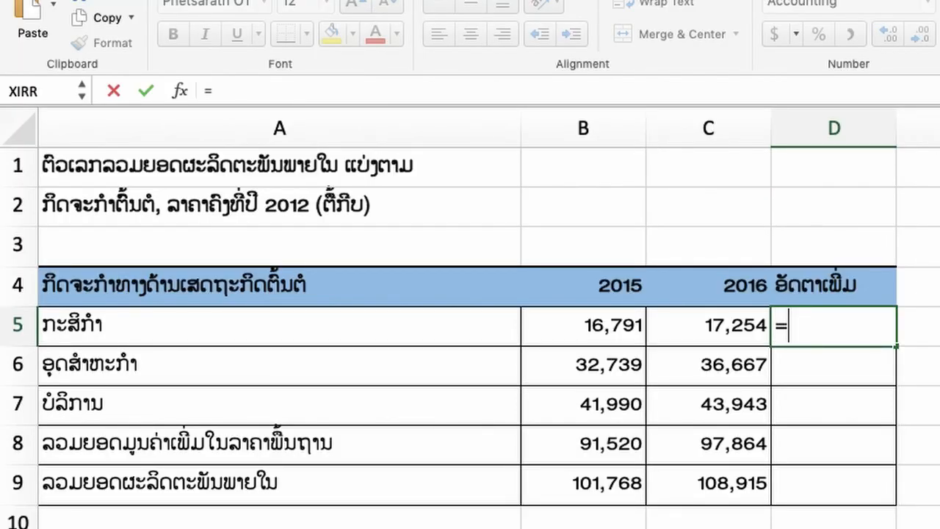
{"action": "left_click", "coordinate": [724, 336]}
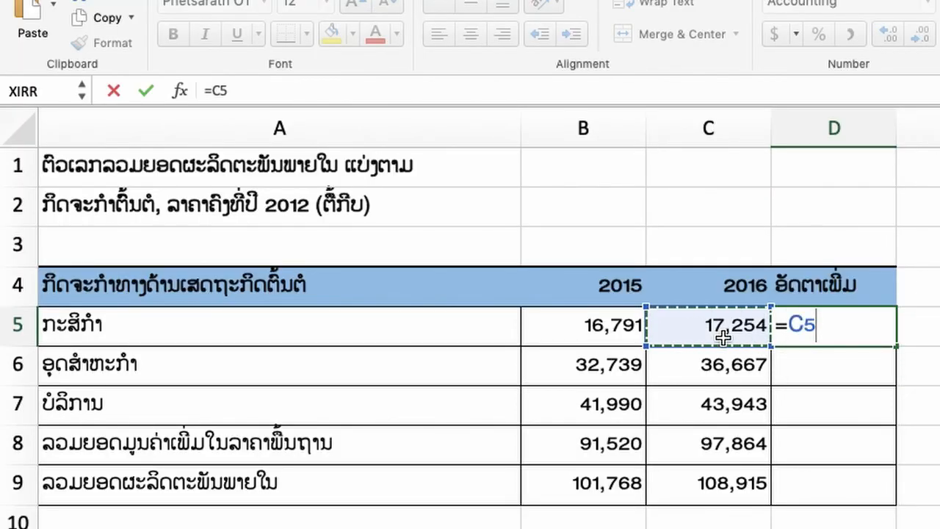
{"action": "type", "text": "/"}
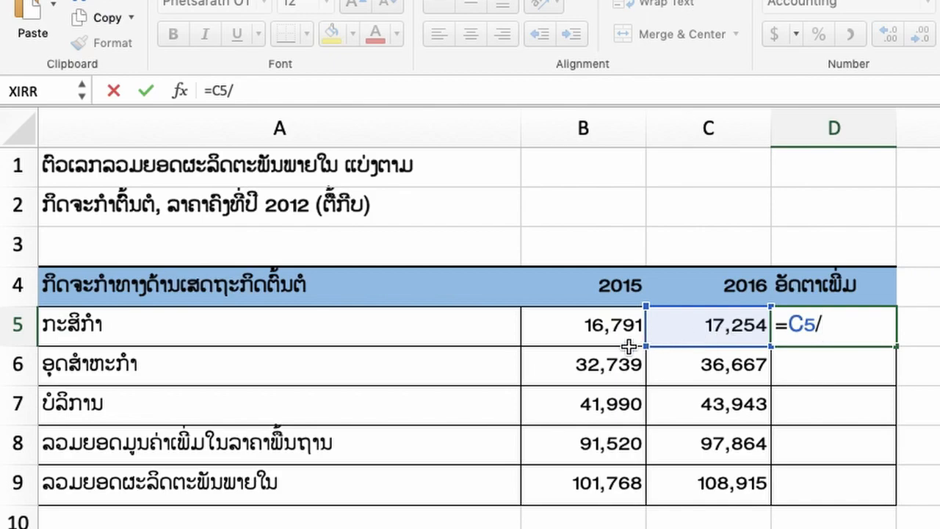
{"action": "left_click", "coordinate": [594, 336]}
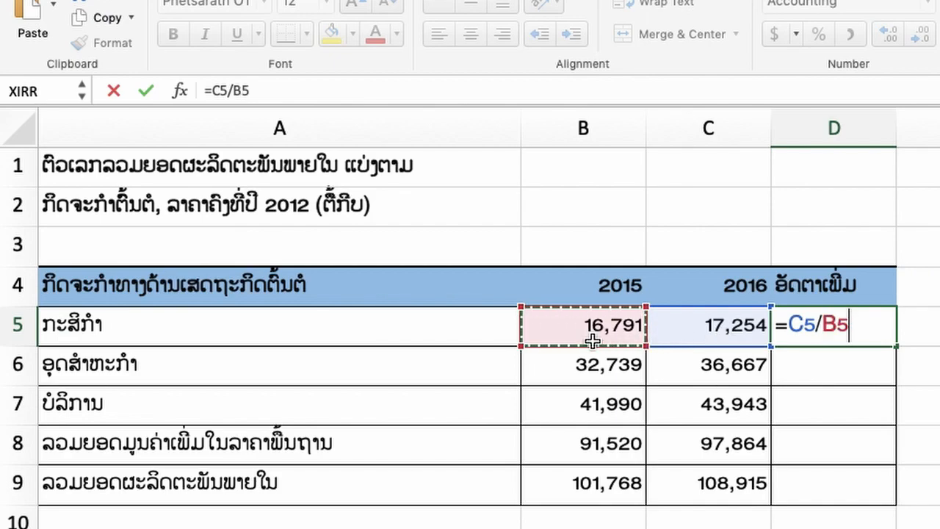
{"action": "type", "text": "*"}
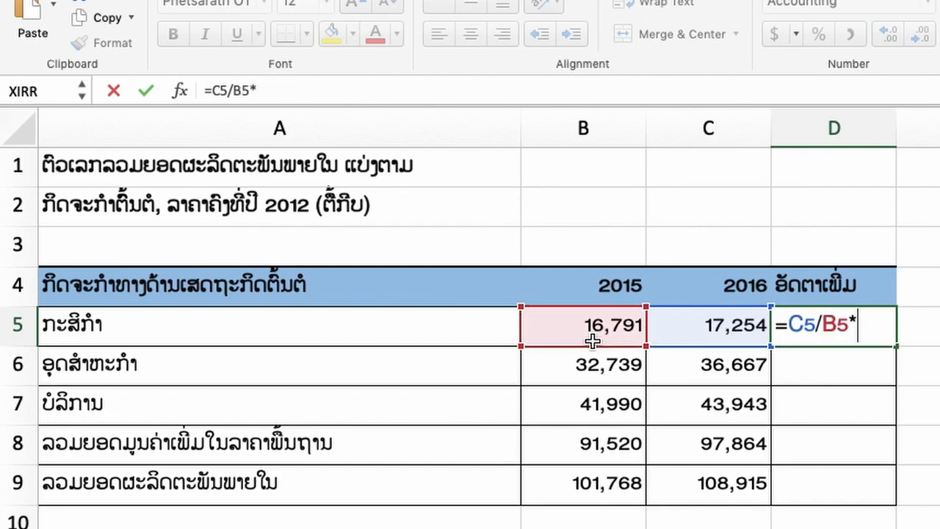
{"action": "type", "text": "100-"}
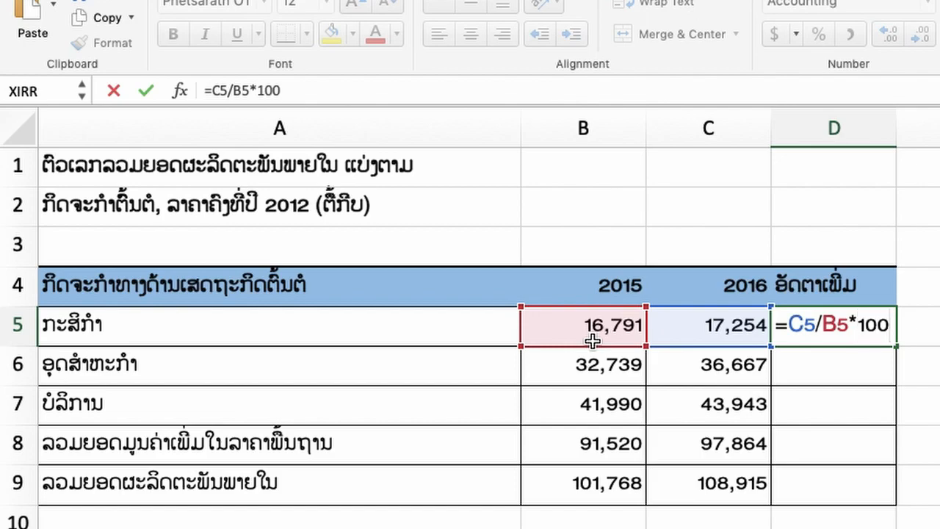
{"action": "type", "text": "100"}
{"action": "key", "text": "Return"}
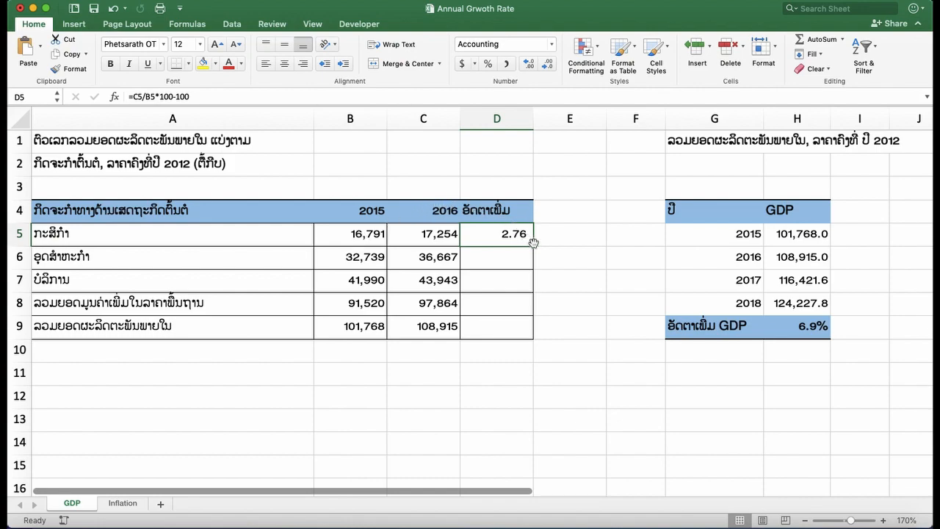
{"action": "left_click_drag", "start_coordinate": [533, 245], "coordinate": [523, 329]}
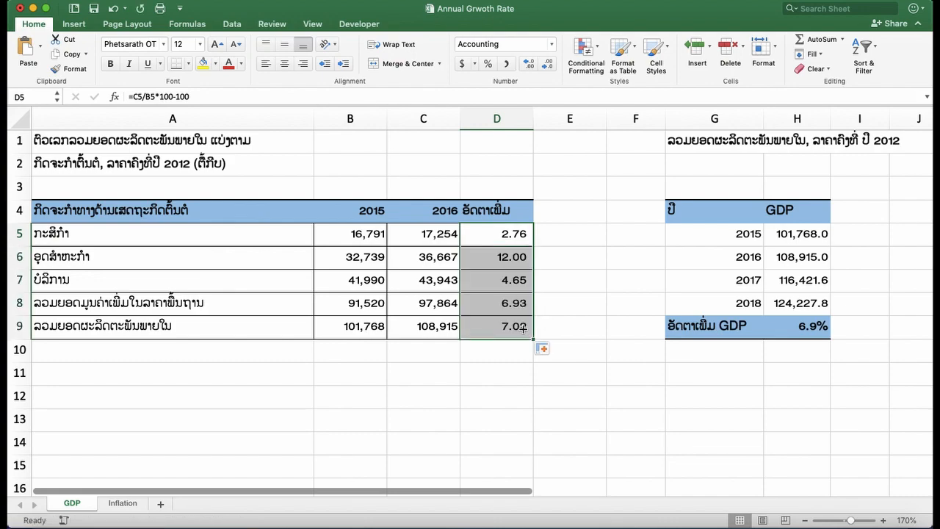
{"action": "left_click", "coordinate": [523, 329]}
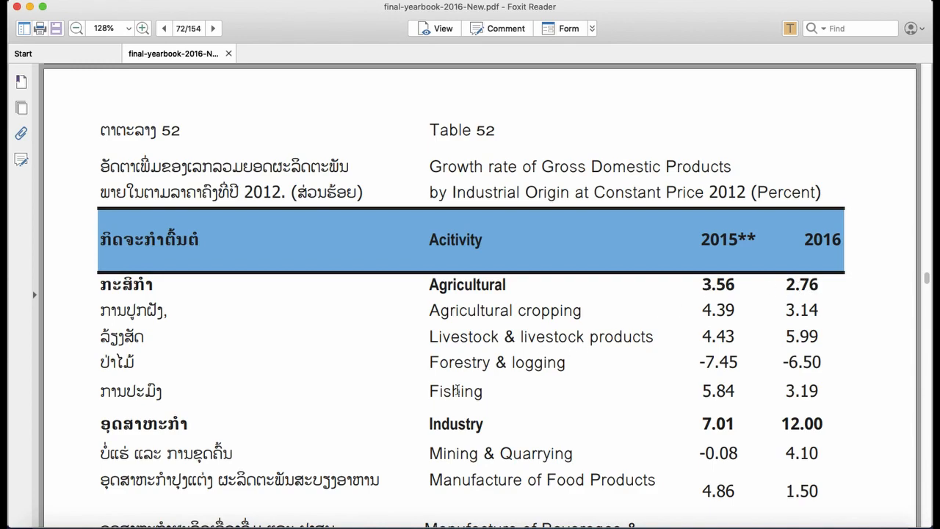
- Compare the agriculture and industry growth rates in D5 and D6 with the 2016 figures in Table 52 of the yearbook PDF in Foxit Reader
{"action": "left_click", "coordinate": [217, 520]}
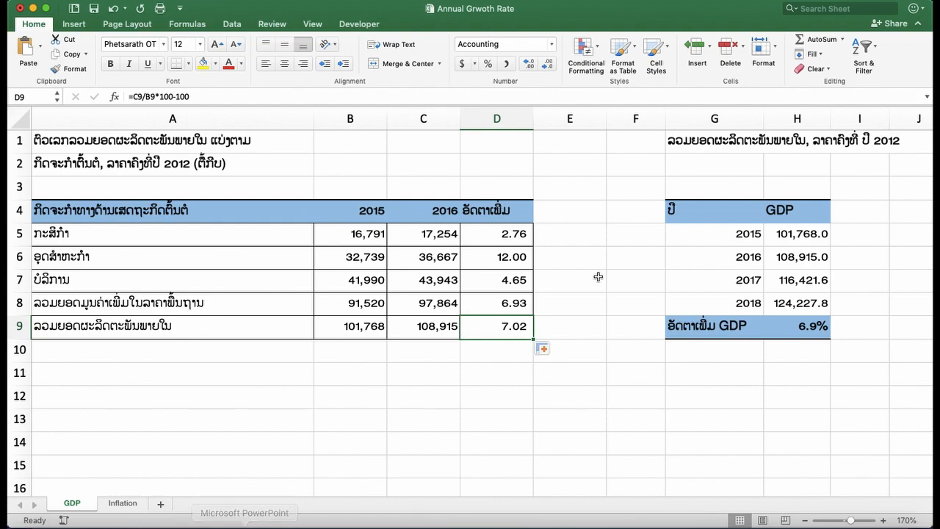
{"action": "left_click", "coordinate": [515, 238]}
{"action": "left_click", "coordinate": [514, 259]}
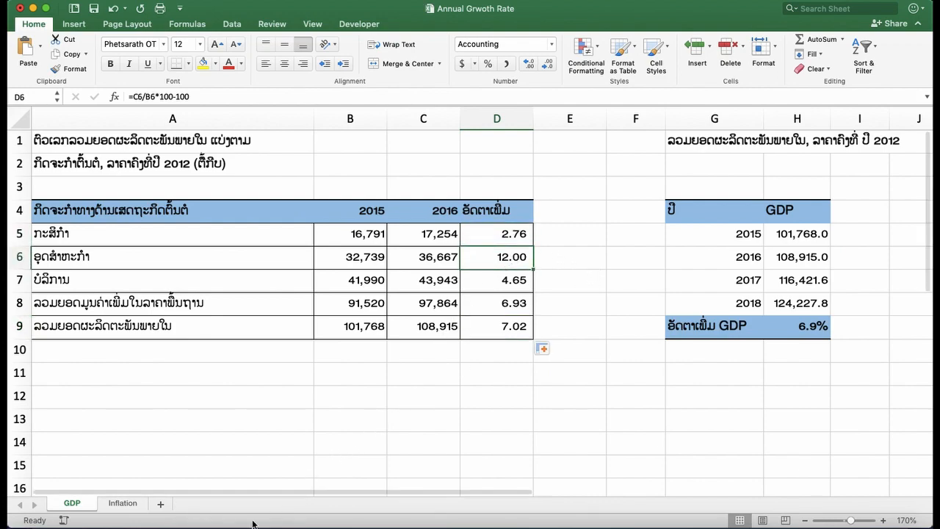
{"action": "left_click", "coordinate": [158, 522]}
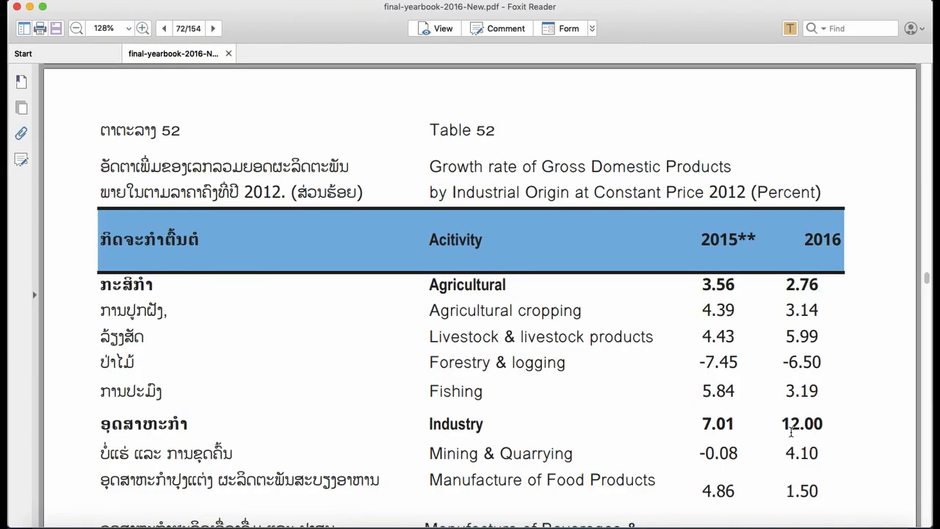
{"action": "double_click", "coordinate": [791, 423]}
- Find the 2016 Services growth rate in Table 52 and compare it with cell D7 back in Excel
{"action": "scroll", "coordinate": [793, 426], "scroll_direction": "down", "scroll_amount": 5}
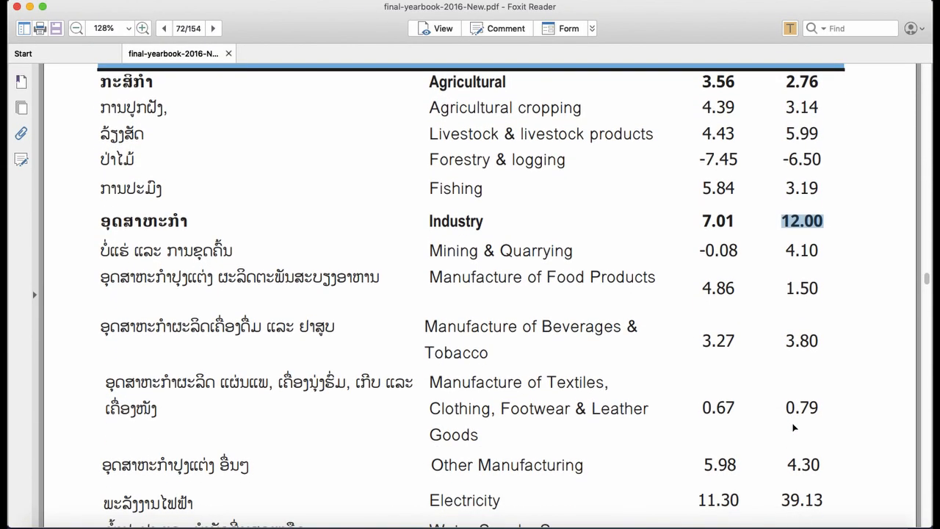
{"action": "scroll", "coordinate": [793, 426], "scroll_direction": "down", "scroll_amount": 5}
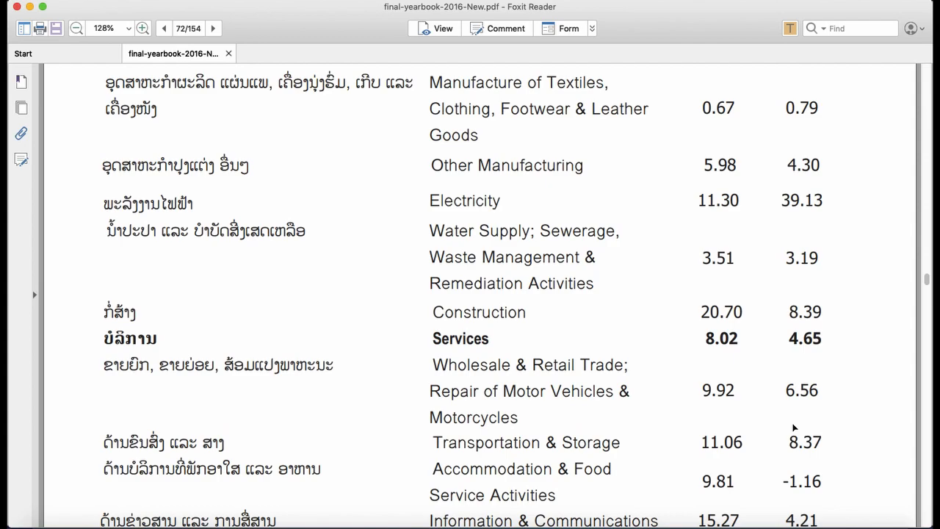
{"action": "double_click", "coordinate": [795, 339]}
{"action": "left_click", "coordinate": [213, 523]}
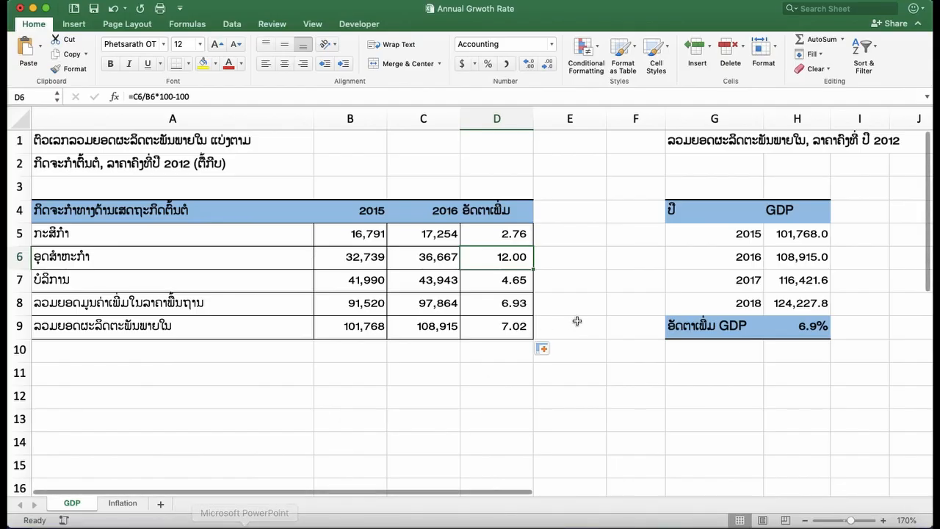
{"action": "left_click", "coordinate": [516, 281]}
- Check the growth rates in D8 and D9 against the basic-price totals and GDP rows of Table 52 in Foxit Reader, returning to Excel
{"action": "scroll", "coordinate": [519, 282], "scroll_direction": "down", "scroll_amount": 3}
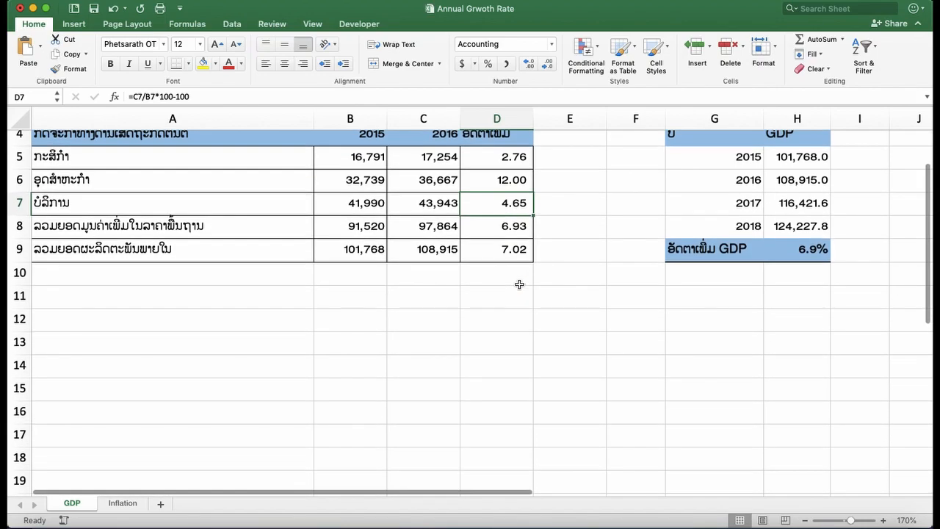
{"action": "key", "text": "Down"}
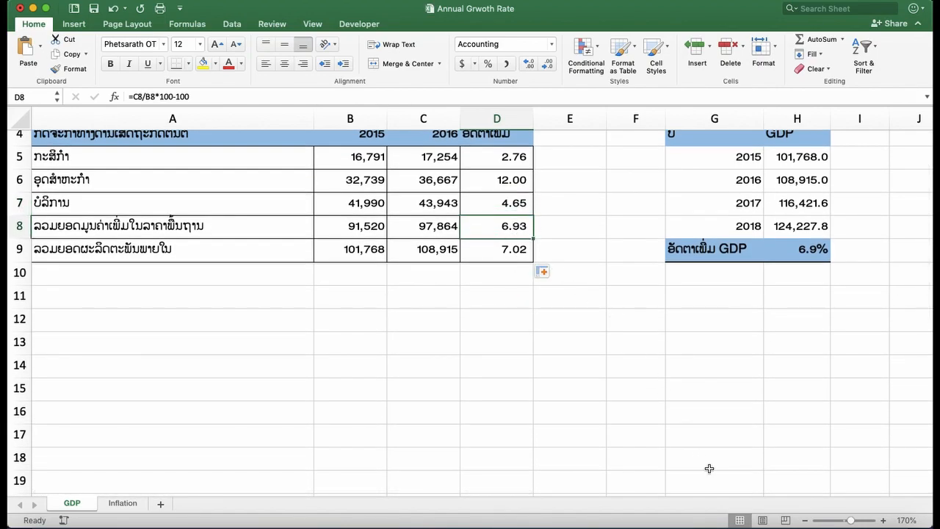
{"action": "left_click", "coordinate": [767, 521]}
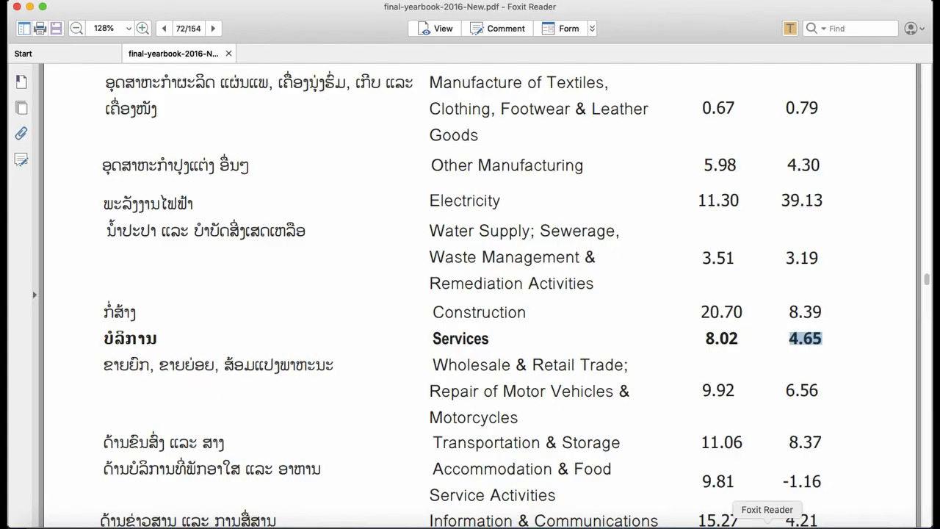
{"action": "scroll", "coordinate": [755, 398], "scroll_direction": "down", "scroll_amount": 10}
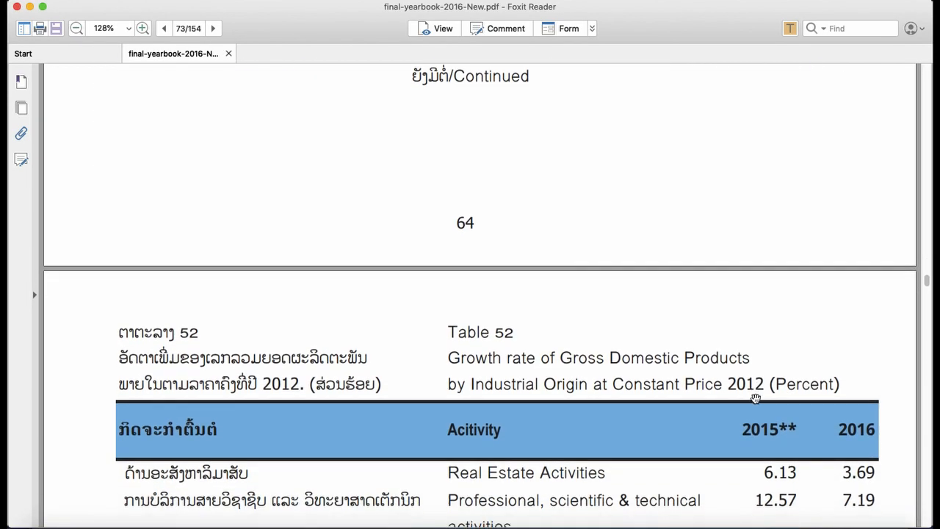
{"action": "scroll", "coordinate": [755, 398], "scroll_direction": "down", "scroll_amount": 8}
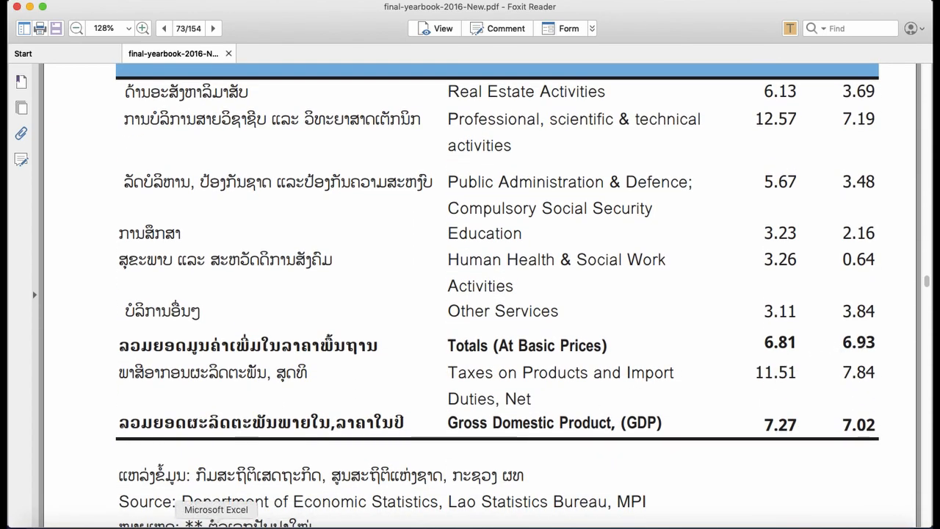
{"action": "left_click", "coordinate": [216, 522]}
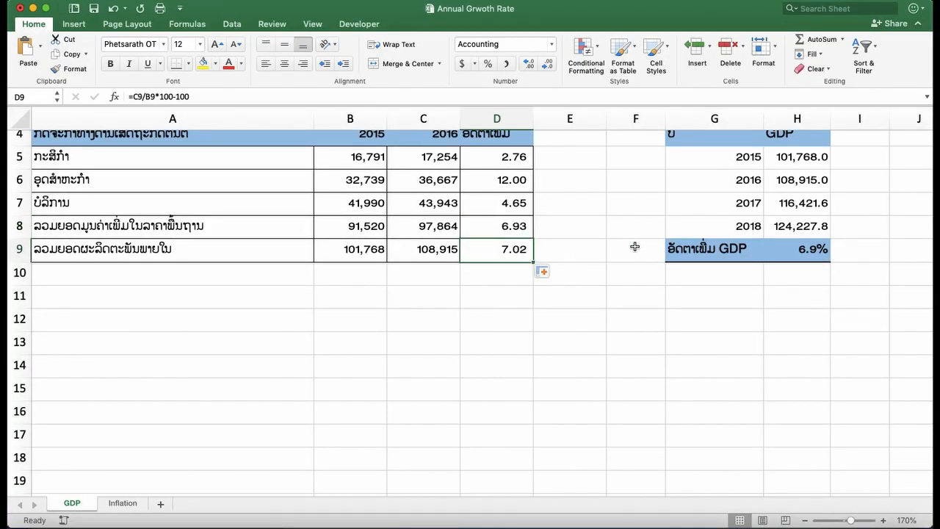
{"action": "scroll", "coordinate": [635, 247], "scroll_direction": "up", "scroll_amount": 3}
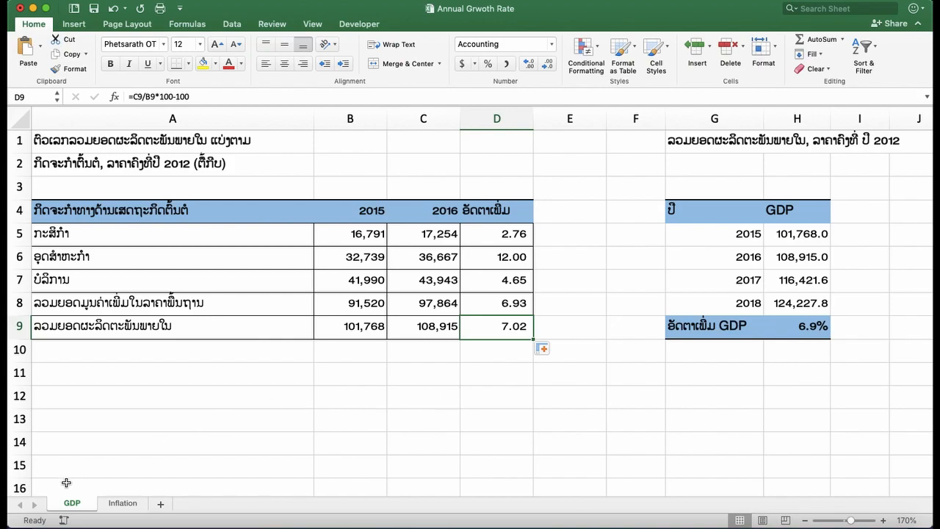
- Open the Inflation sheet and examine the consumer price index table's first month column and its years 2008 to 2016 in B5:B13
{"action": "left_click", "coordinate": [122, 503]}
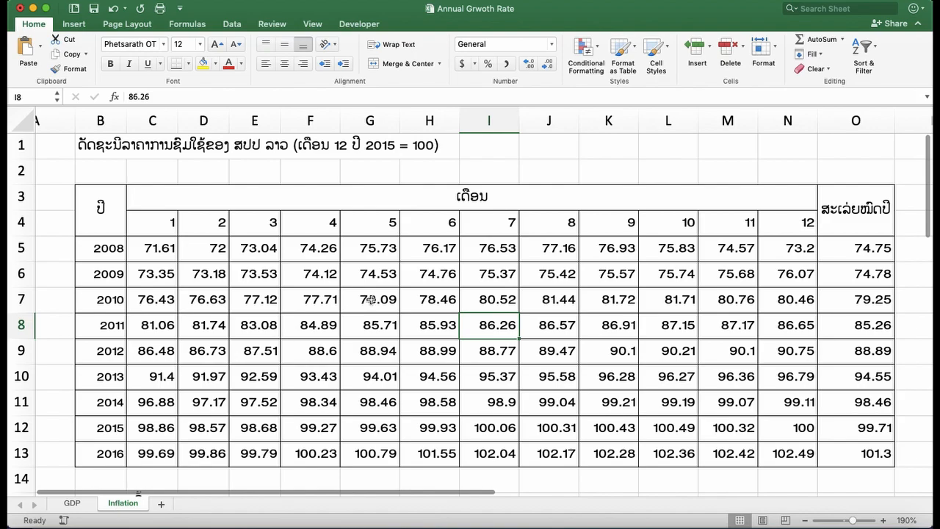
{"action": "scroll", "coordinate": [372, 299], "scroll_direction": "left", "scroll_amount": 1}
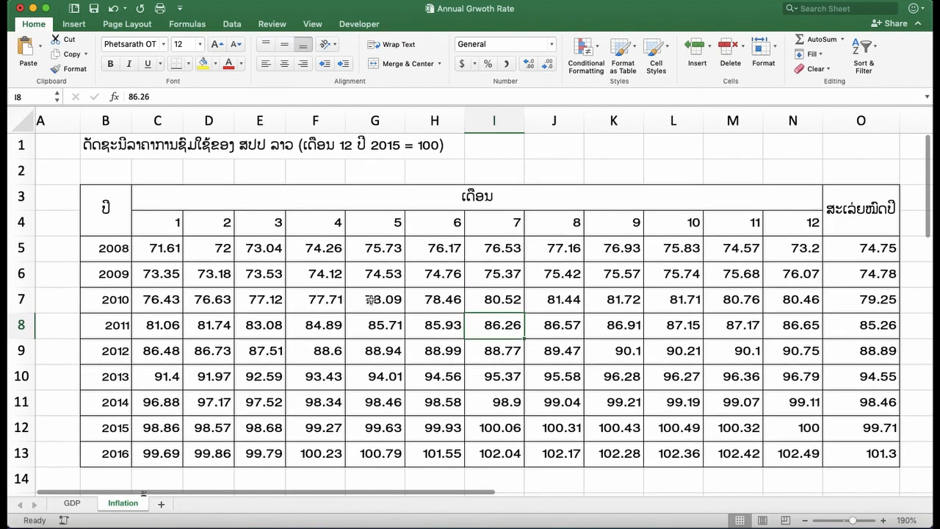
{"action": "scroll", "coordinate": [372, 299], "scroll_direction": "right", "scroll_amount": 1}
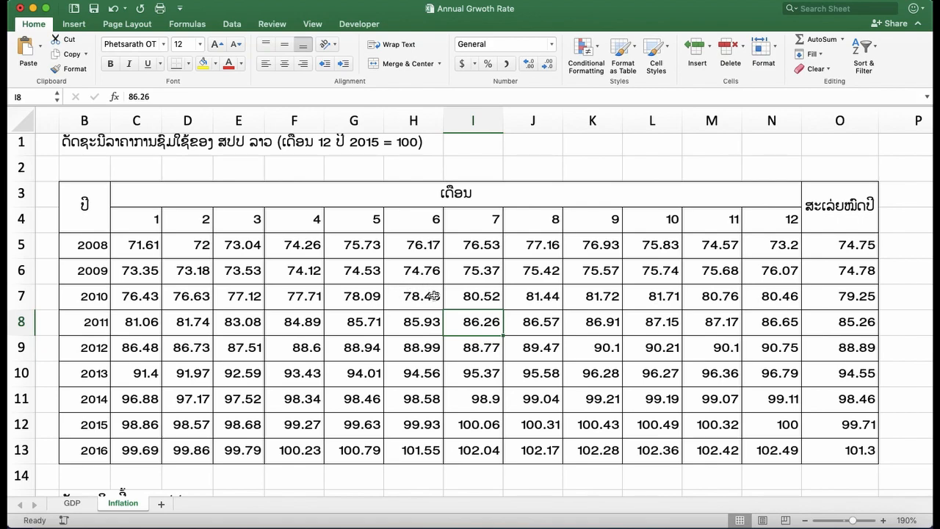
{"action": "left_click", "coordinate": [145, 219]}
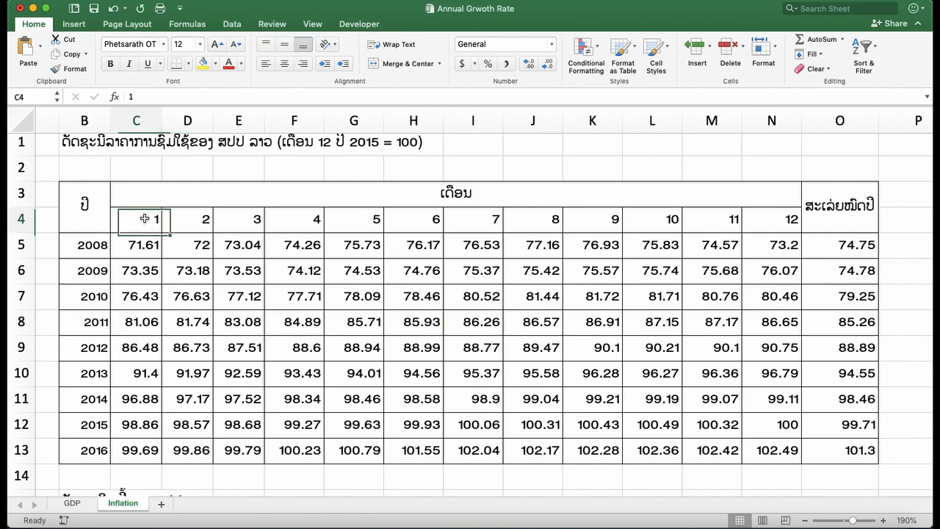
{"action": "left_click", "coordinate": [138, 248]}
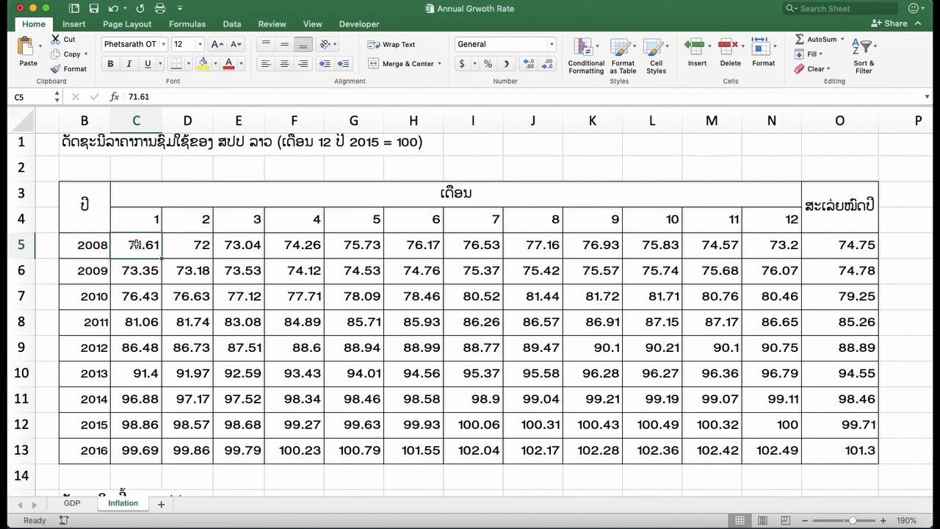
{"action": "left_click", "coordinate": [89, 246]}
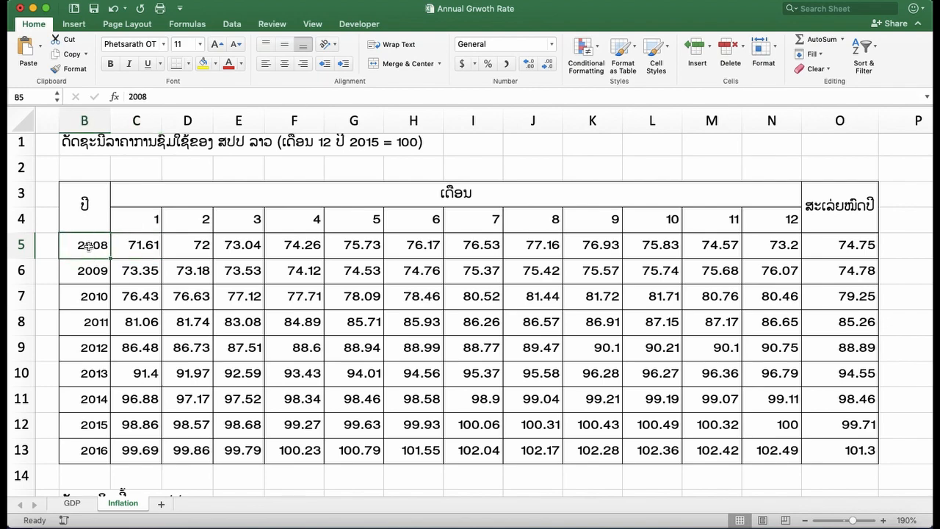
{"action": "left_click_drag", "start_coordinate": [89, 246], "coordinate": [95, 443]}
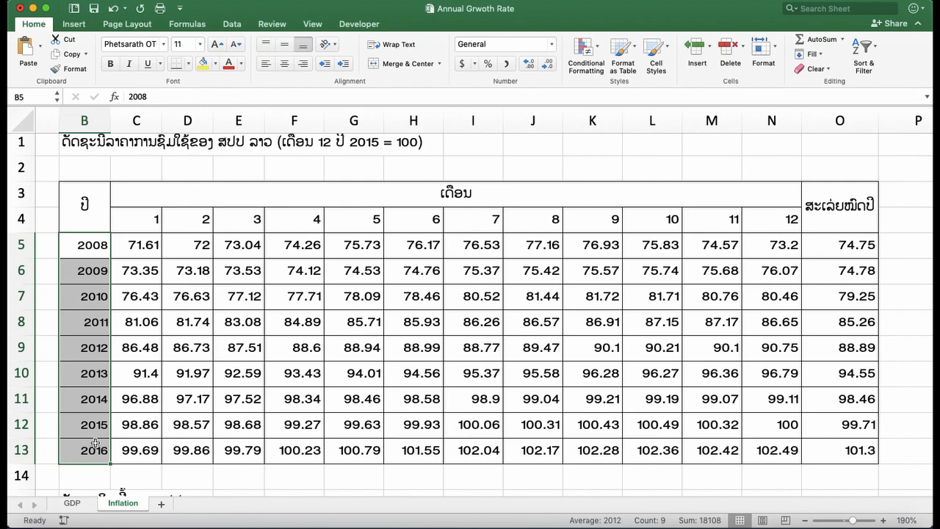
- Examine the price index table's month headings in row 4 and the 2008 yearly average in O5
{"action": "left_click", "coordinate": [155, 225]}
{"action": "left_click", "coordinate": [195, 225]}
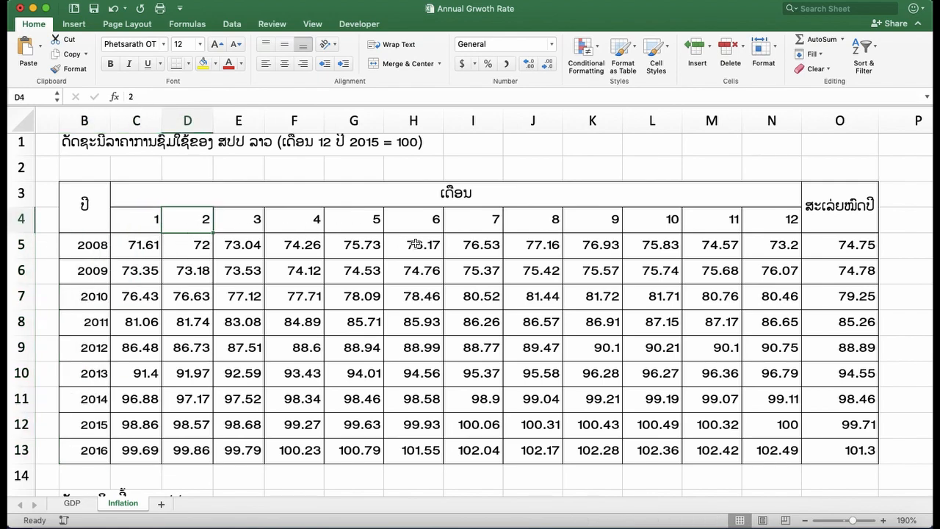
{"action": "left_click", "coordinate": [764, 224]}
{"action": "left_click", "coordinate": [852, 248]}
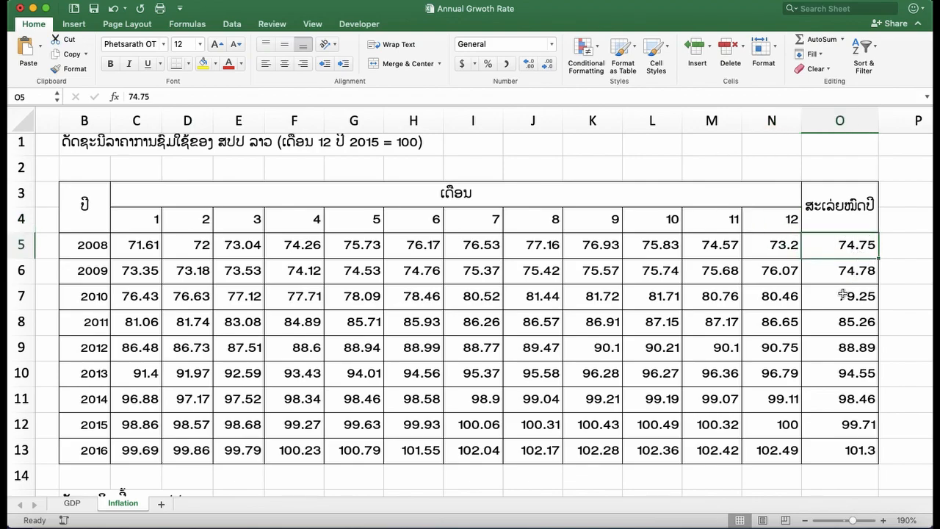
- Go to the inflation rate table below and examine its month 1 cells for 2008 and 2009, C18 and C19
{"action": "scroll", "coordinate": [846, 287], "scroll_direction": "down", "scroll_amount": 8}
{"action": "scroll", "coordinate": [842, 293], "scroll_direction": "down", "scroll_amount": 5}
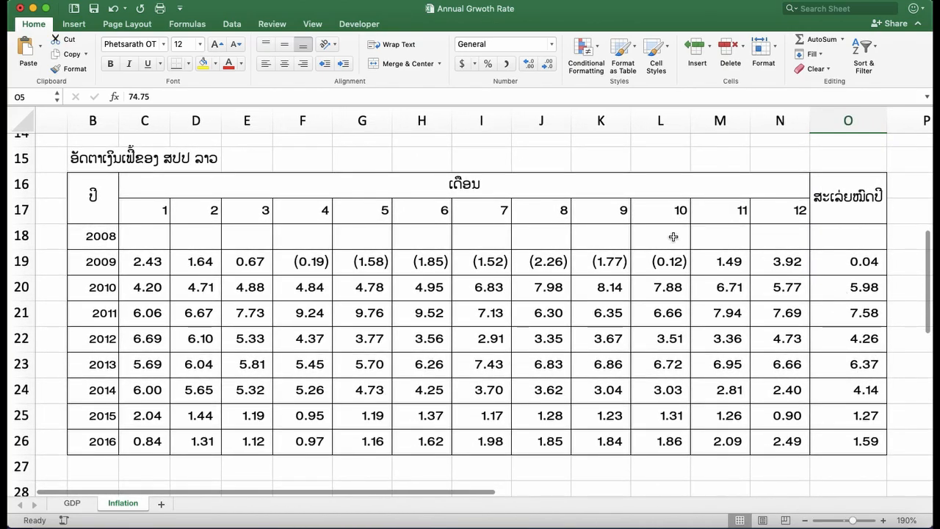
{"action": "left_click", "coordinate": [168, 234]}
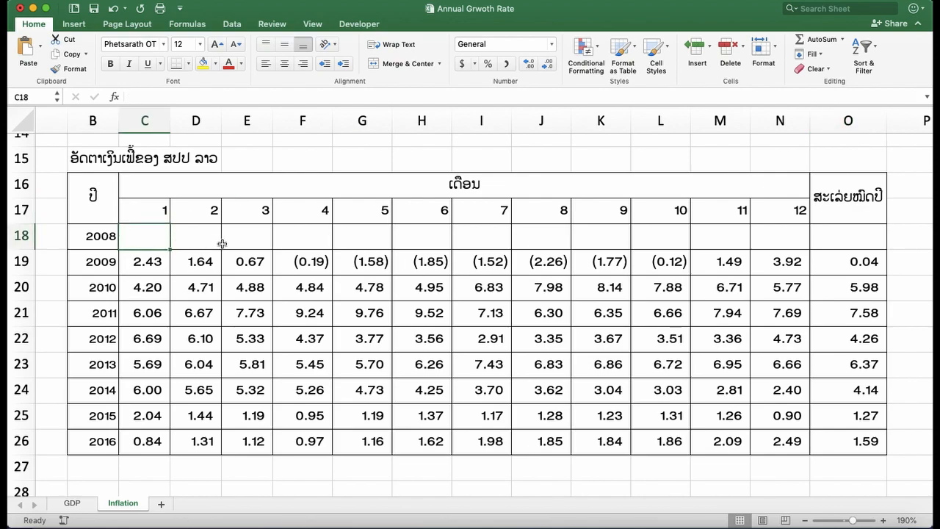
{"action": "left_click", "coordinate": [152, 260]}
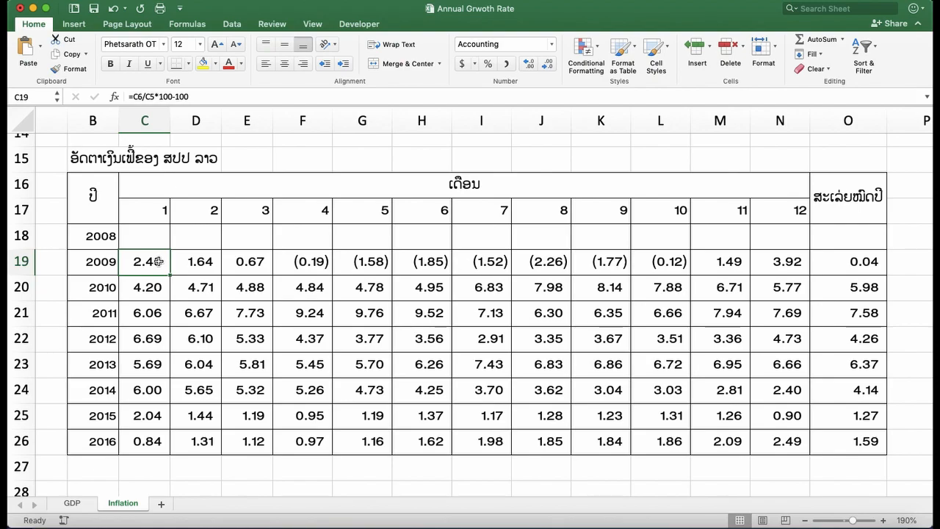
- Inspect the inflation formula in C19 and trace its references to the price index cells C6 and C5
{"action": "double_click", "coordinate": [161, 261]}
{"action": "scroll", "coordinate": [317, 214], "scroll_direction": "up", "scroll_amount": 5}
{"action": "scroll", "coordinate": [316, 215], "scroll_direction": "down", "scroll_amount": 3}
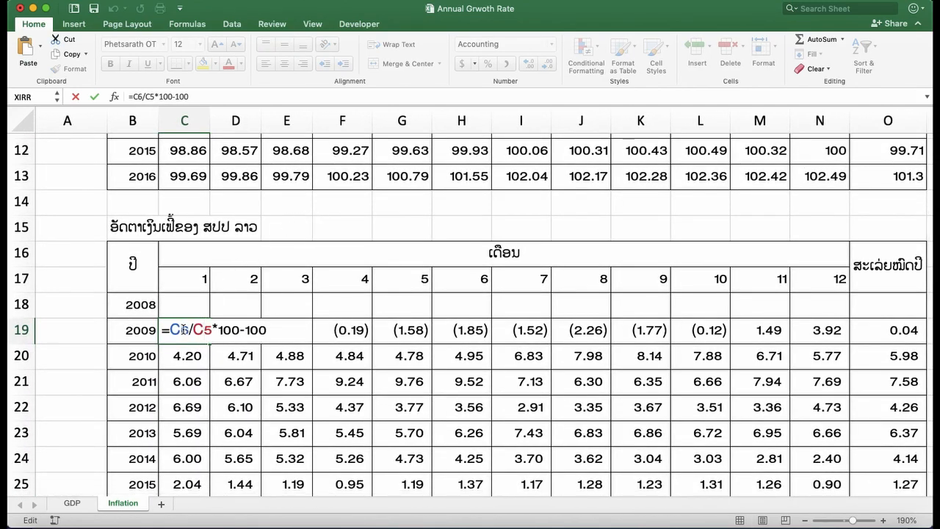
{"action": "scroll", "coordinate": [279, 296], "scroll_direction": "up", "scroll_amount": 5}
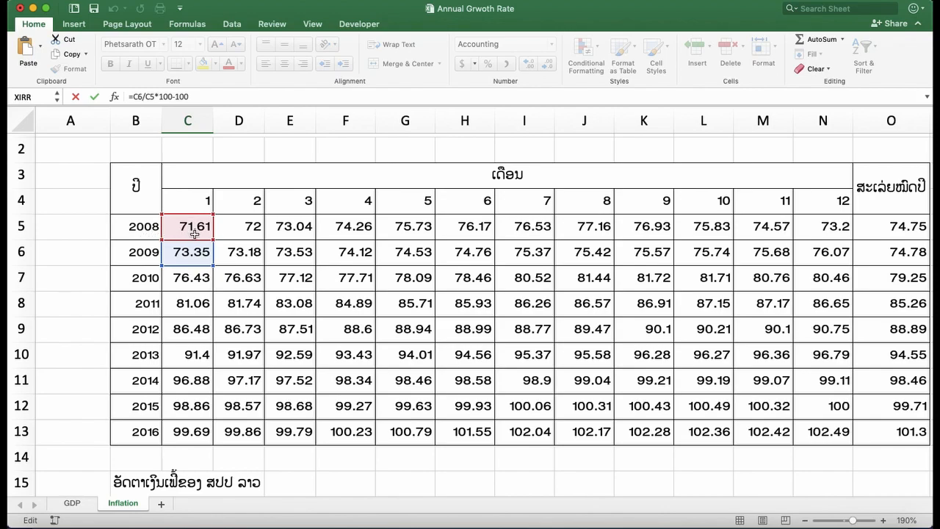
{"action": "key", "text": "Return"}
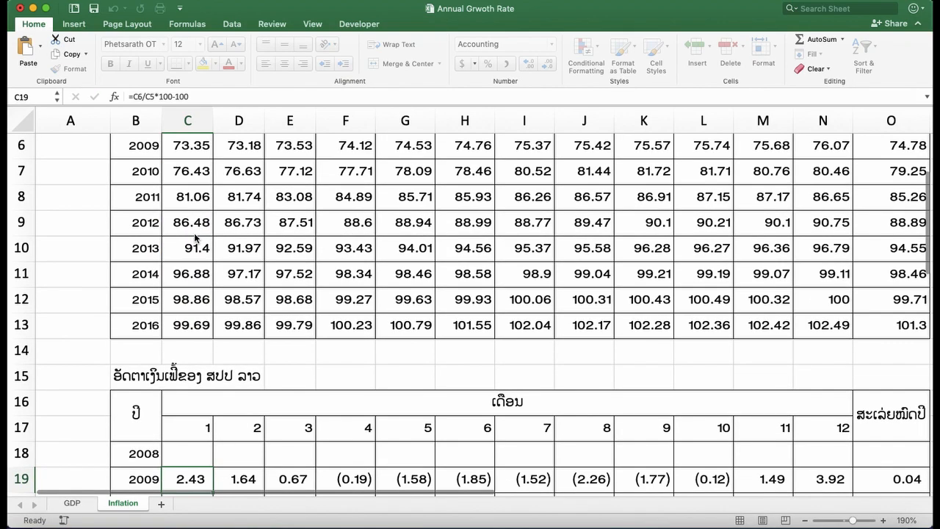
- Inspect the February 2009 inflation formula in D19 and trace its references to D6 and D5
{"action": "scroll", "coordinate": [216, 403], "scroll_direction": "down", "scroll_amount": 3}
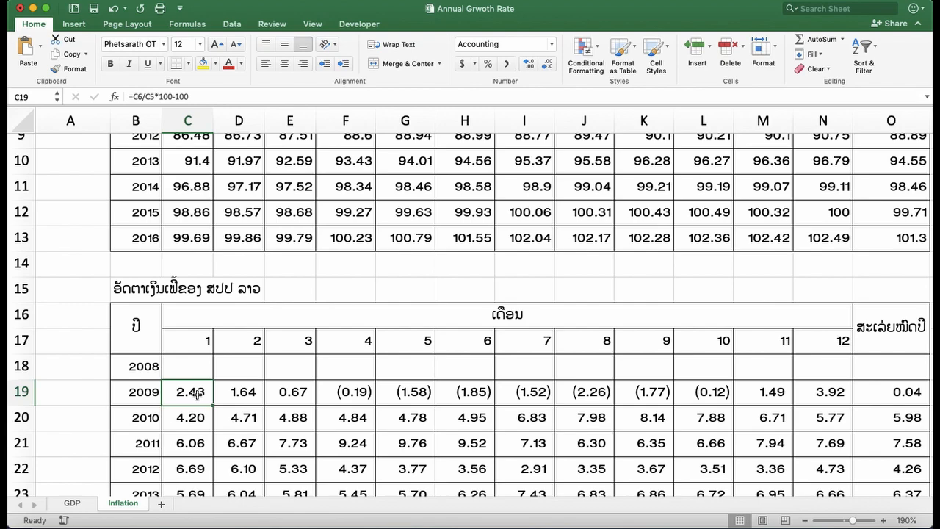
{"action": "left_click", "coordinate": [243, 393]}
{"action": "double_click", "coordinate": [243, 393]}
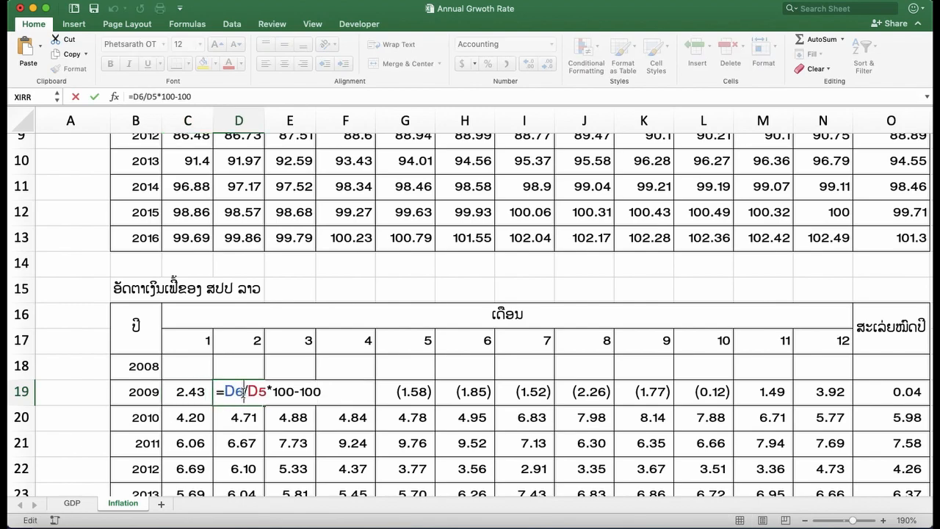
{"action": "scroll", "coordinate": [311, 366], "scroll_direction": "up", "scroll_amount": 5}
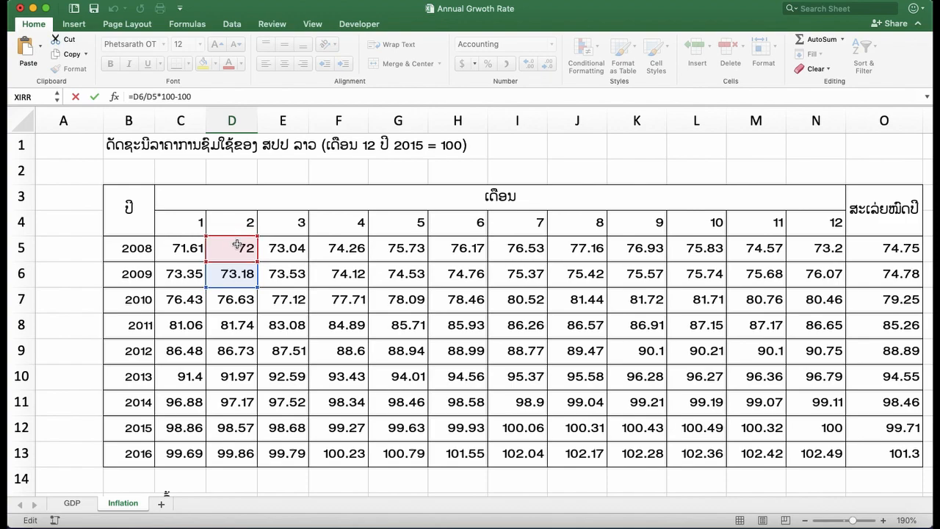
{"action": "key", "text": "Return"}
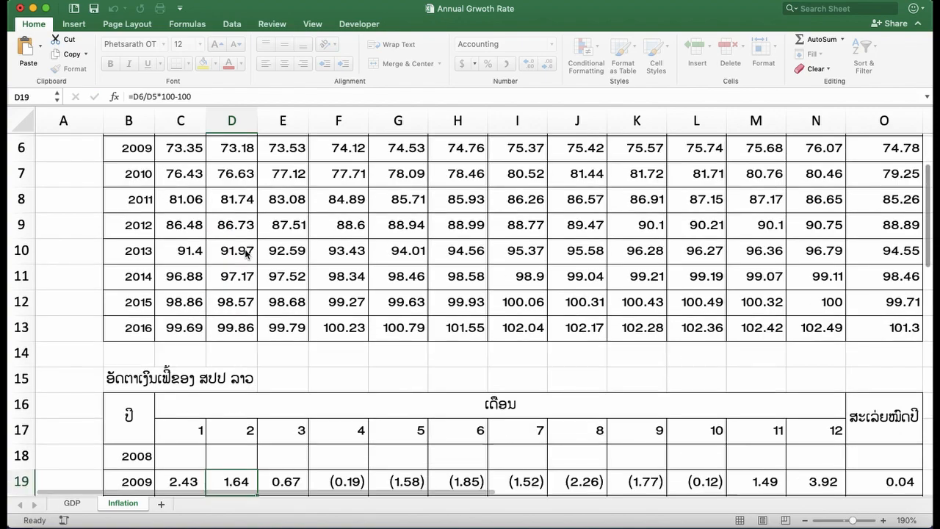
- Examine the formula for the 2009 yearly average inflation rate in O19
{"action": "scroll", "coordinate": [246, 254], "scroll_direction": "down", "scroll_amount": 3}
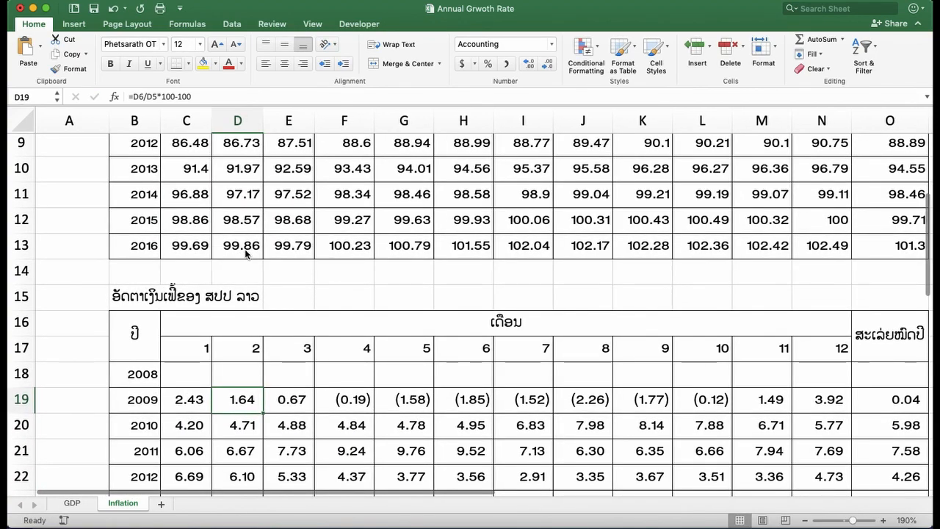
{"action": "scroll", "coordinate": [349, 367], "scroll_direction": "right", "scroll_amount": 3}
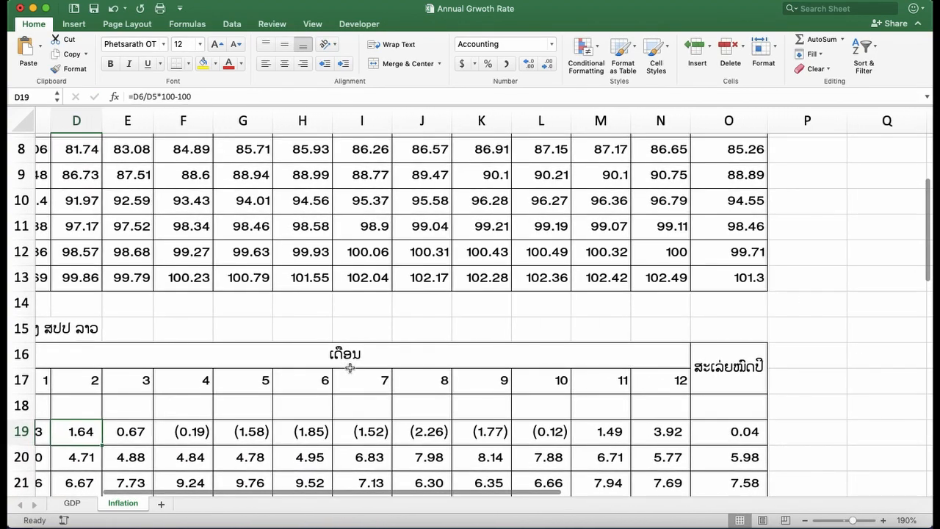
{"action": "left_click", "coordinate": [726, 435]}
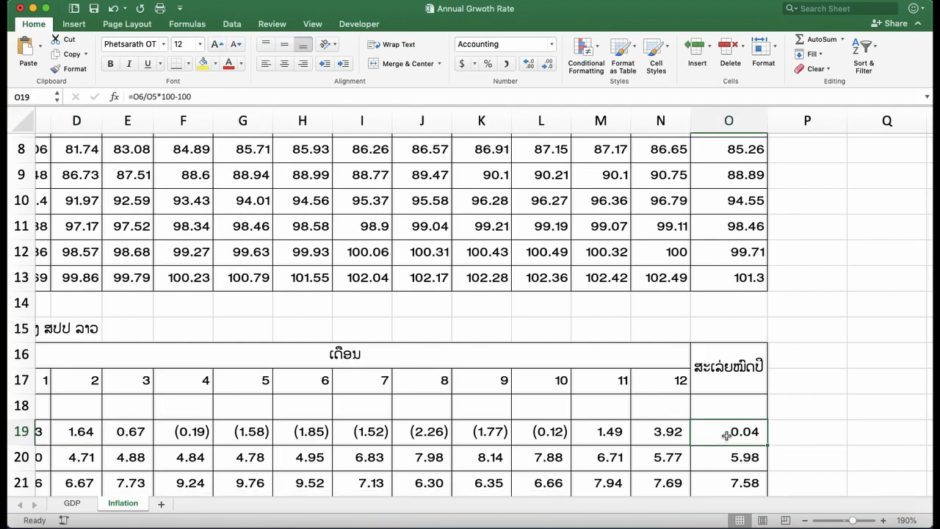
- Trace the references of the 2009 yearly average inflation formula in O19 to the price index averages in O6 and O5
{"action": "scroll", "coordinate": [726, 435], "scroll_direction": "left", "scroll_amount": 2}
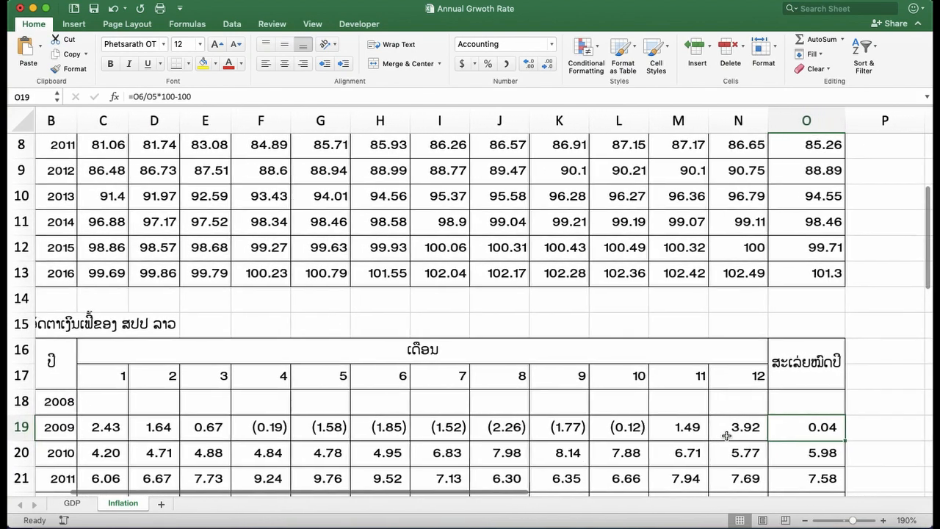
{"action": "scroll", "coordinate": [726, 436], "scroll_direction": "left", "scroll_amount": 1}
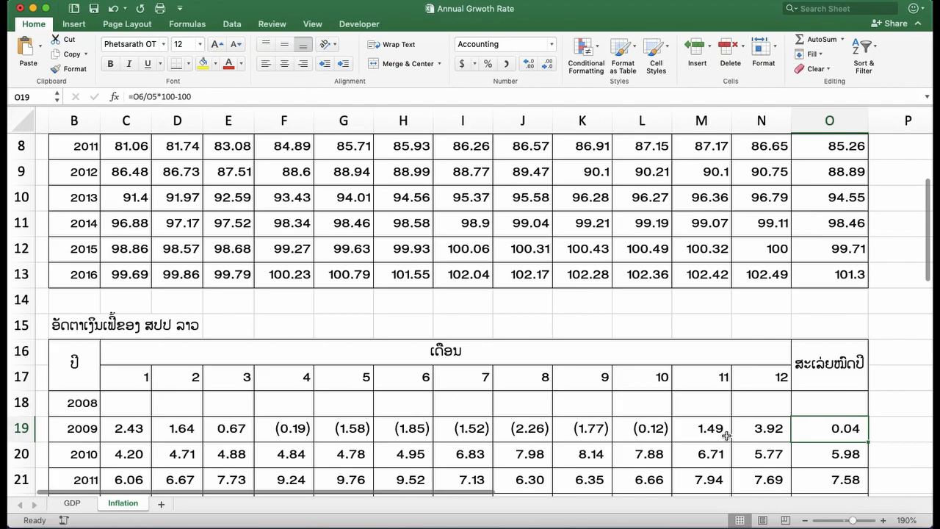
{"action": "double_click", "coordinate": [835, 428]}
{"action": "scroll", "coordinate": [830, 361], "scroll_direction": "up", "scroll_amount": 3}
{"action": "scroll", "coordinate": [830, 361], "scroll_direction": "right", "scroll_amount": 2}
{"action": "scroll", "coordinate": [831, 361], "scroll_direction": "right", "scroll_amount": 3}
{"action": "scroll", "coordinate": [830, 362], "scroll_direction": "up", "scroll_amount": 3}
{"action": "scroll", "coordinate": [603, 254], "scroll_direction": "right", "scroll_amount": 1}
{"action": "scroll", "coordinate": [604, 253], "scroll_direction": "down", "scroll_amount": 1}
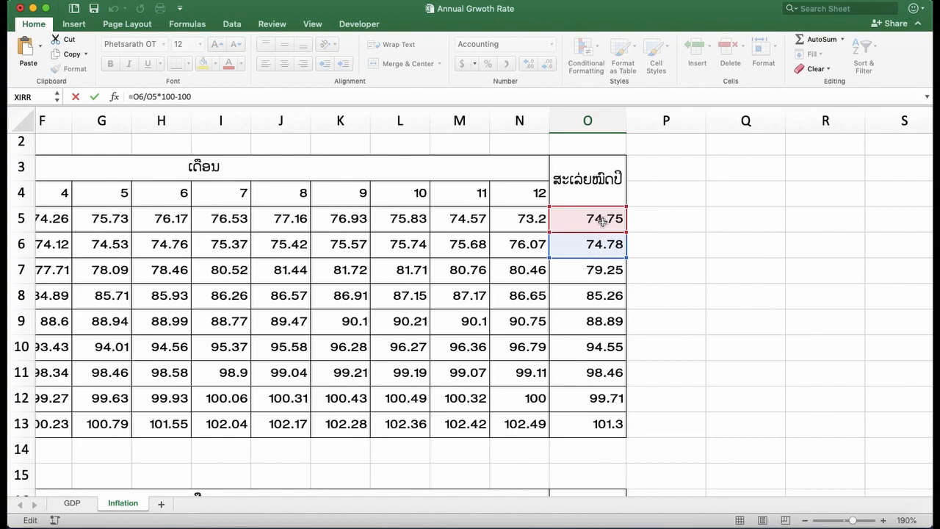
{"action": "key", "text": "Return"}
- Inspect the 2010 yearly average inflation formula in O20 and trace its references to O7 and O6
{"action": "scroll", "coordinate": [613, 309], "scroll_direction": "down", "scroll_amount": 3}
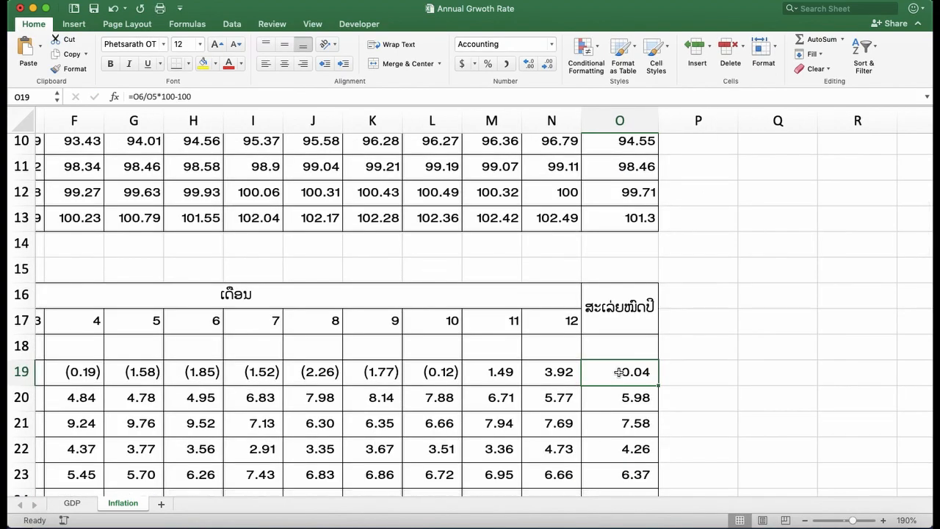
{"action": "scroll", "coordinate": [619, 372], "scroll_direction": "left", "scroll_amount": 5}
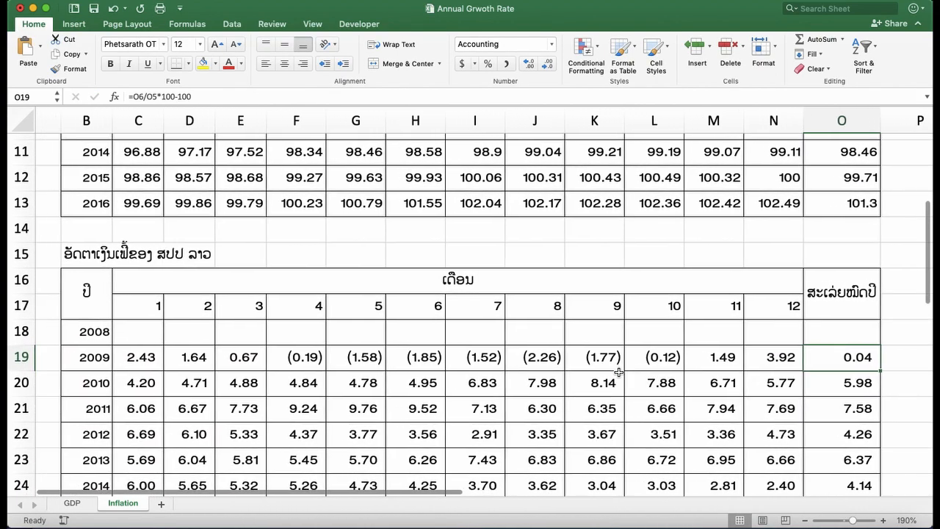
{"action": "scroll", "coordinate": [619, 372], "scroll_direction": "right", "scroll_amount": 6}
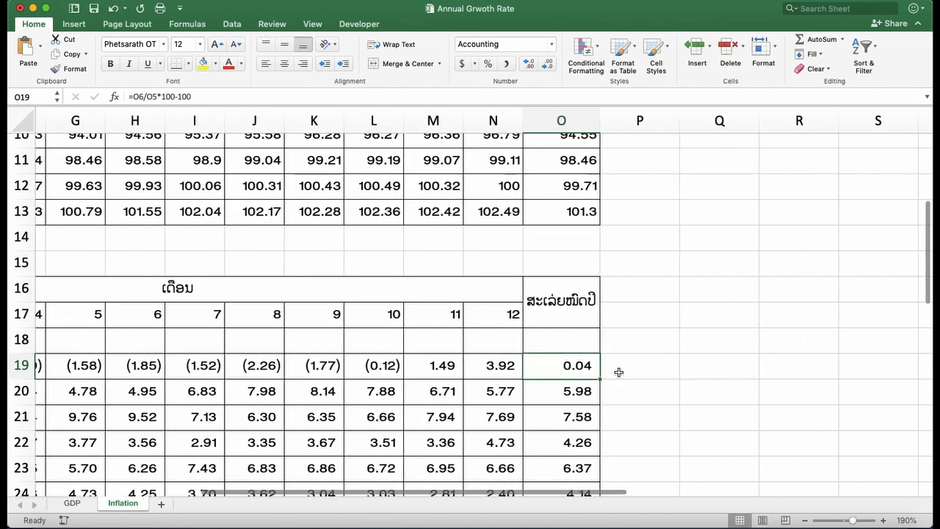
{"action": "left_click", "coordinate": [570, 390]}
{"action": "double_click", "coordinate": [563, 393]}
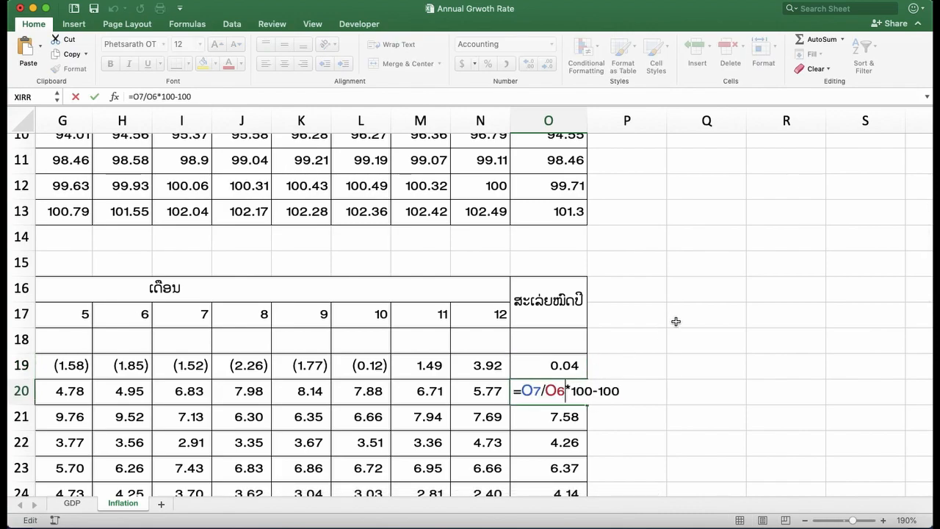
{"action": "scroll", "coordinate": [676, 322], "scroll_direction": "up", "scroll_amount": 5}
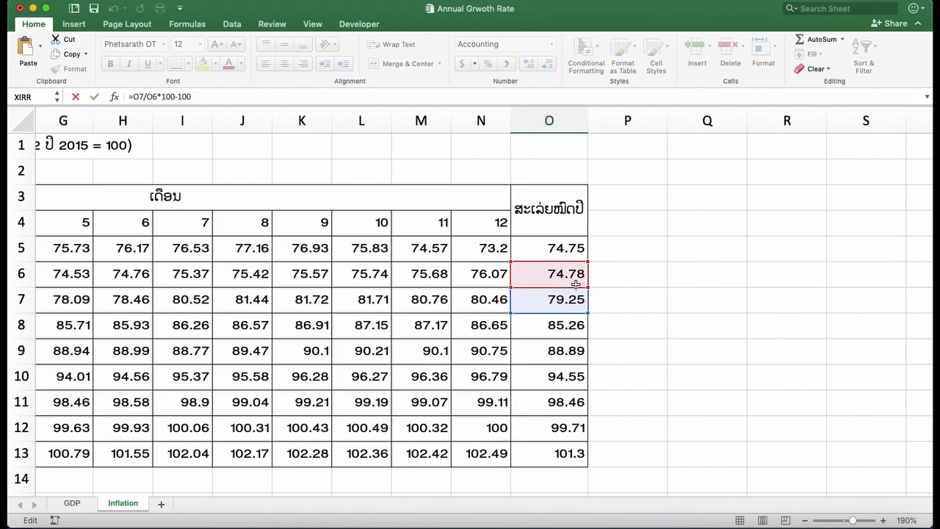
{"action": "key", "text": "Return"}
- Check the 2016 yearly average inflation formula in O26 and review the table's rows for all years
{"action": "scroll", "coordinate": [575, 287], "scroll_direction": "down", "scroll_amount": 5}
{"action": "scroll", "coordinate": [575, 286], "scroll_direction": "left", "scroll_amount": 3}
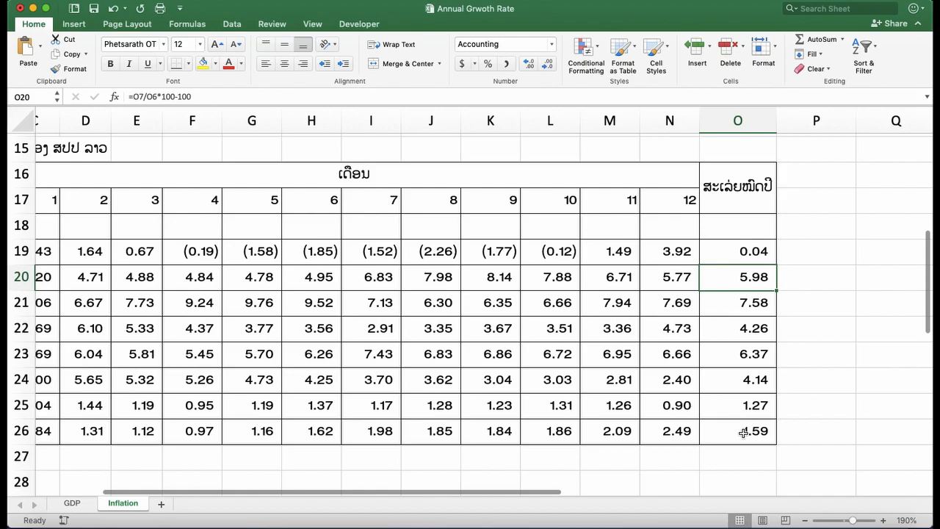
{"action": "left_click", "coordinate": [743, 431]}
{"action": "scroll", "coordinate": [743, 431], "scroll_direction": "left", "scroll_amount": 3}
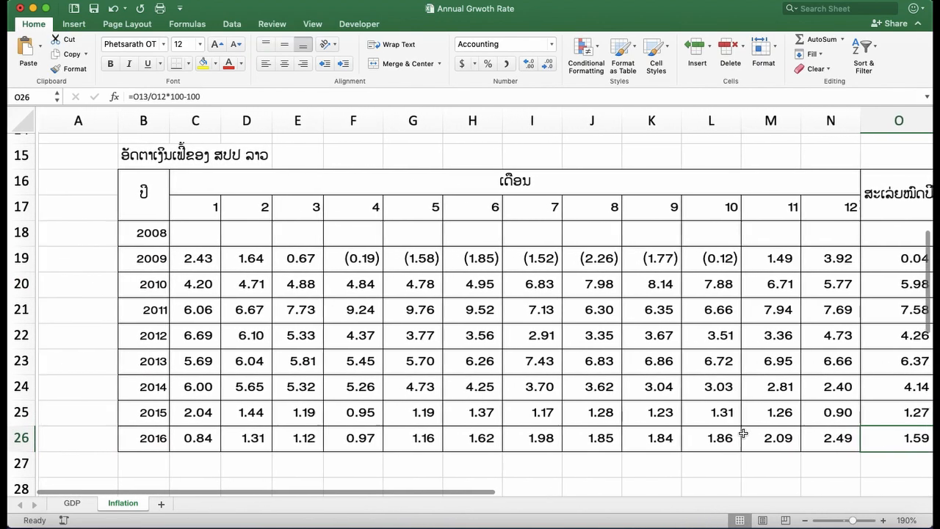
{"action": "scroll", "coordinate": [743, 433], "scroll_direction": "up", "scroll_amount": 1}
{"action": "scroll", "coordinate": [743, 433], "scroll_direction": "right", "scroll_amount": 2}
{"action": "scroll", "coordinate": [743, 433], "scroll_direction": "left", "scroll_amount": 2}
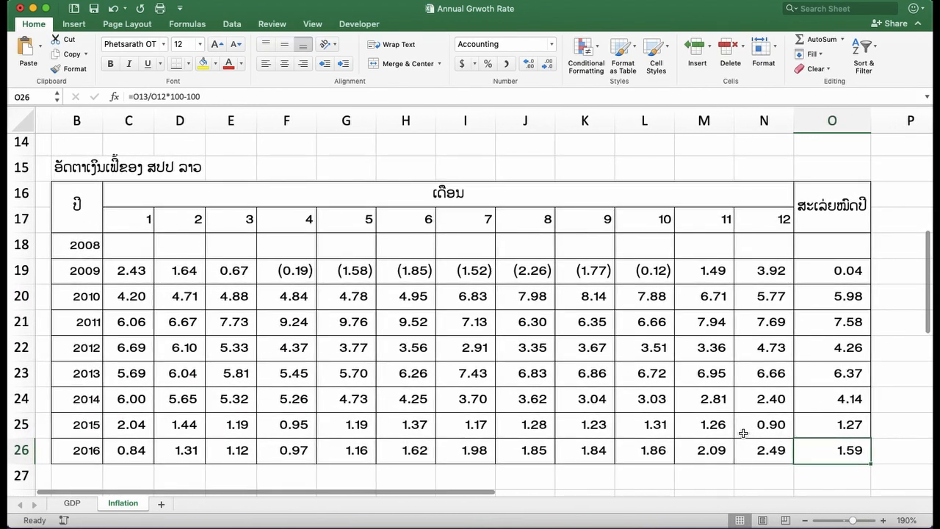
- Examine the monthly inflation cells for September 2014 and July 2013, K24 and I23
{"action": "scroll", "coordinate": [743, 433], "scroll_direction": "up", "scroll_amount": 1}
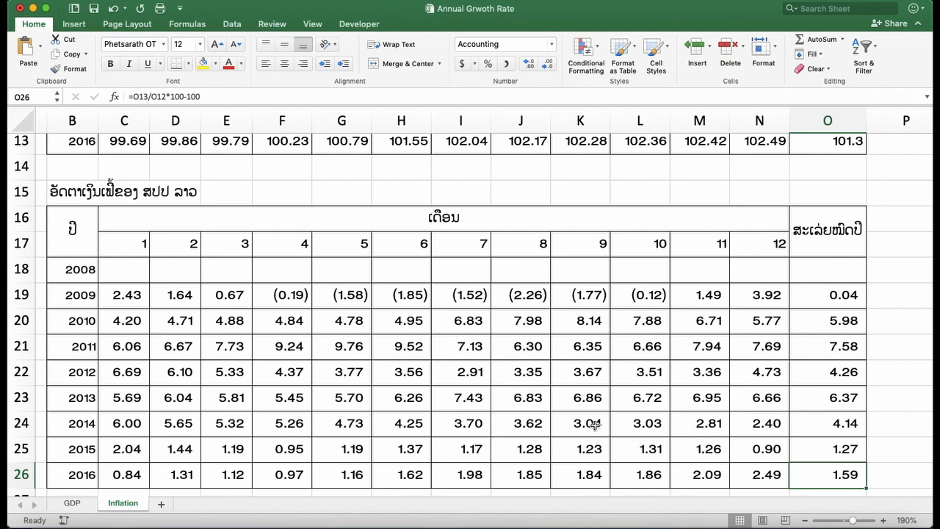
{"action": "left_click", "coordinate": [565, 420]}
{"action": "left_click", "coordinate": [479, 398]}
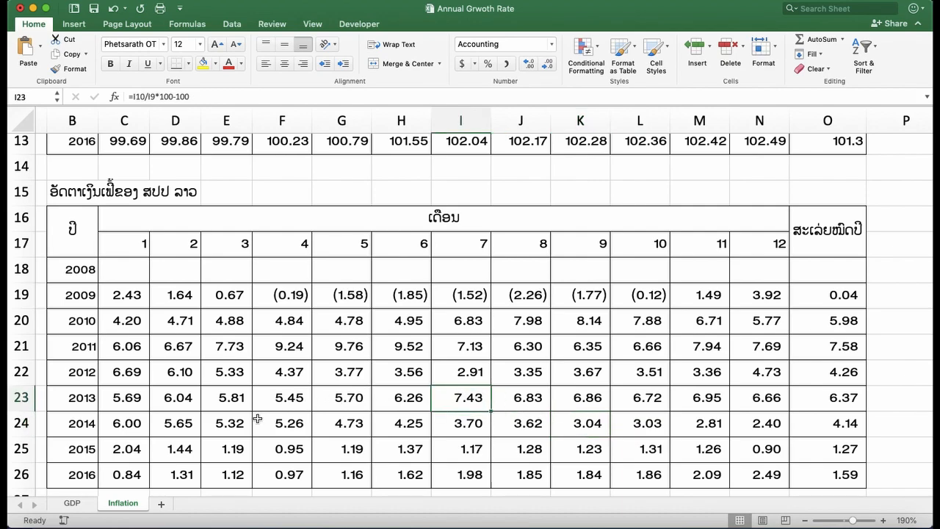
- Open the GDP sheet, view the Compound Annual Growth Rate formula slide in the presentation, and return to Excel
{"action": "left_click", "coordinate": [72, 503]}
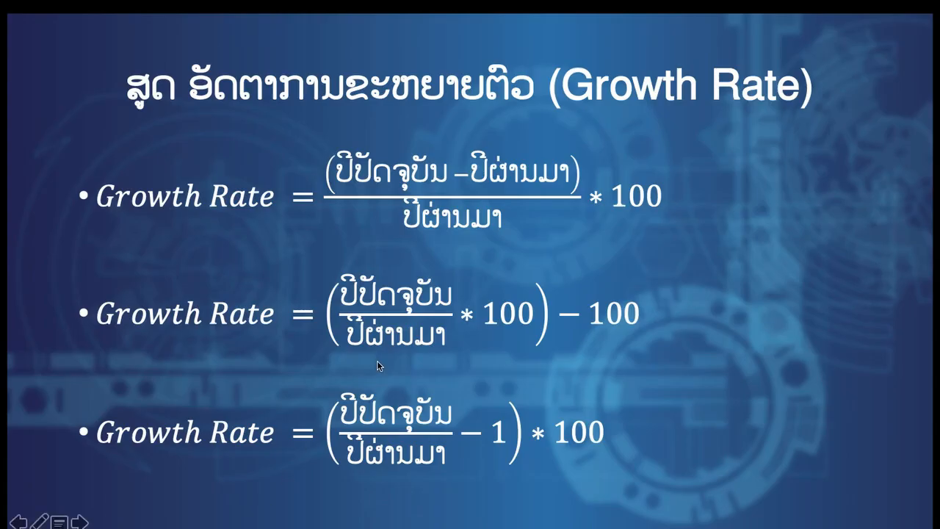
{"action": "left_click", "coordinate": [378, 364]}
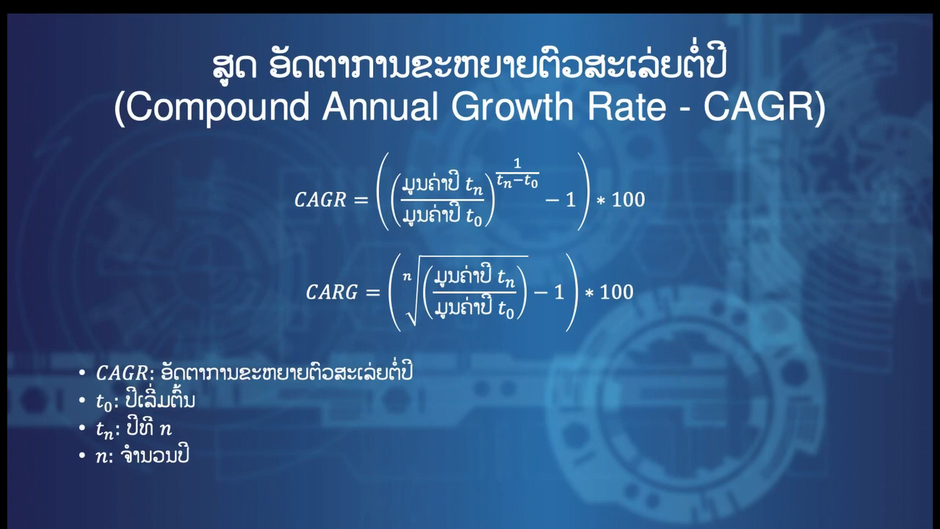
{"action": "key", "text": "super+Tab"}
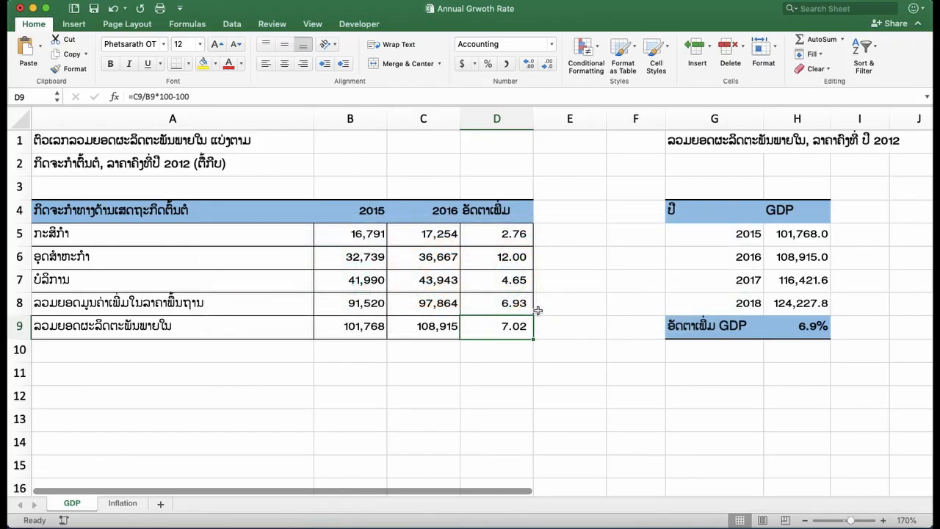
- Examine the 2015 GDP value in H5 and the 2015 and 2016 agriculture values in B5 and C5
{"action": "left_click", "coordinate": [797, 235]}
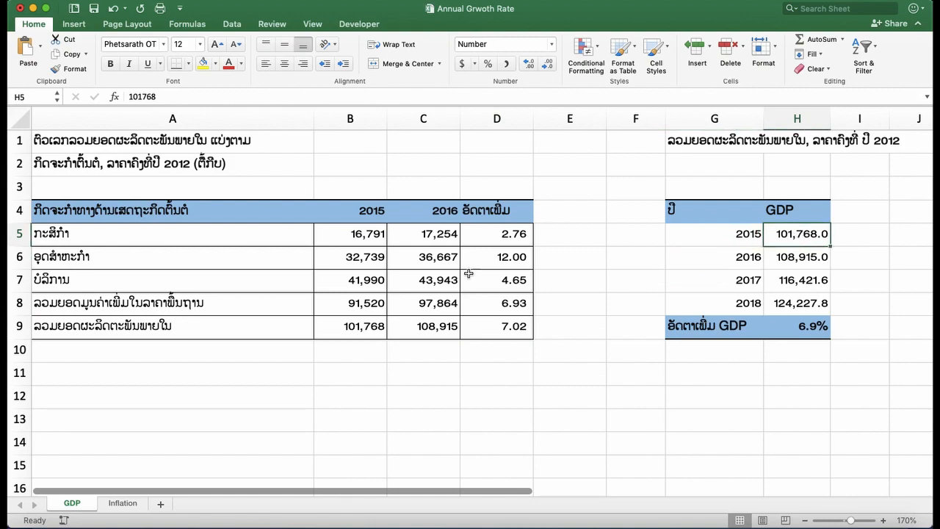
{"action": "left_click", "coordinate": [443, 236]}
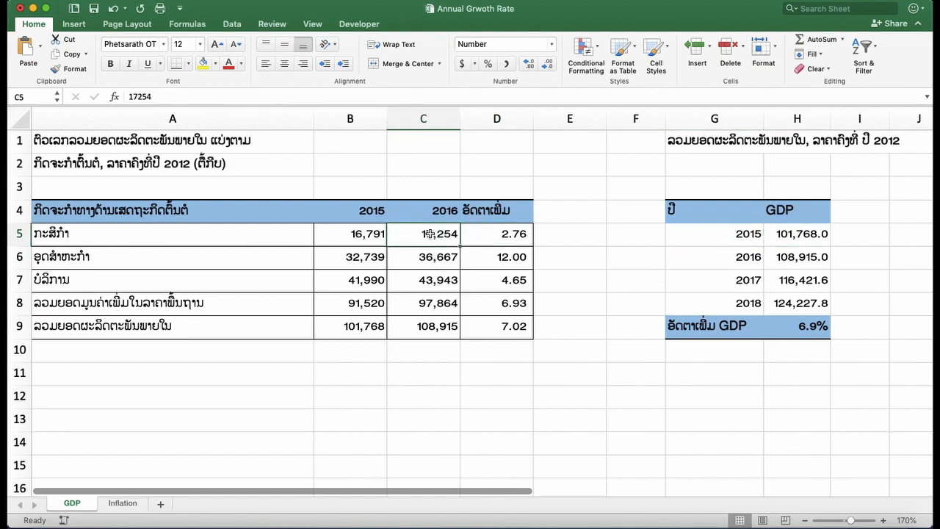
{"action": "left_click", "coordinate": [373, 233]}
{"action": "left_click", "coordinate": [426, 233]}
- Examine the first year in G5 and the last year with its GDP value in G8 and H8
{"action": "left_click", "coordinate": [739, 244]}
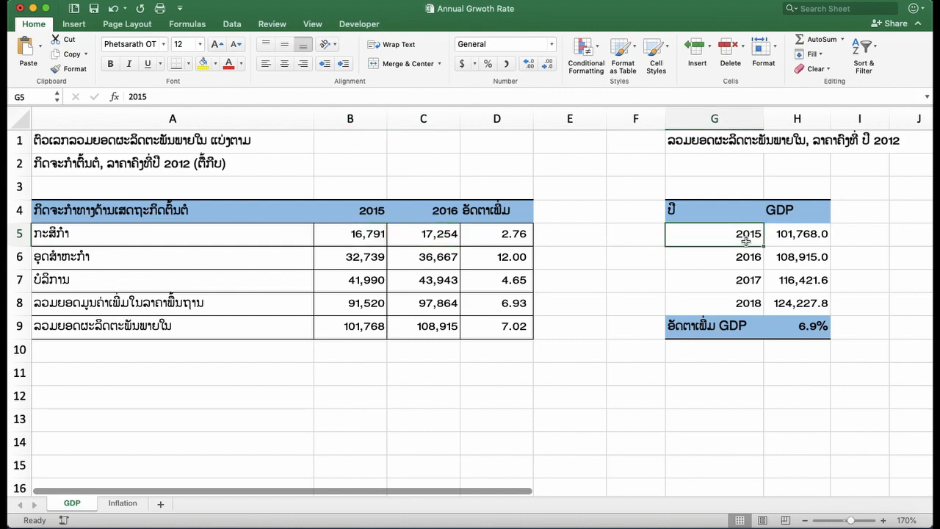
{"action": "left_click", "coordinate": [743, 300]}
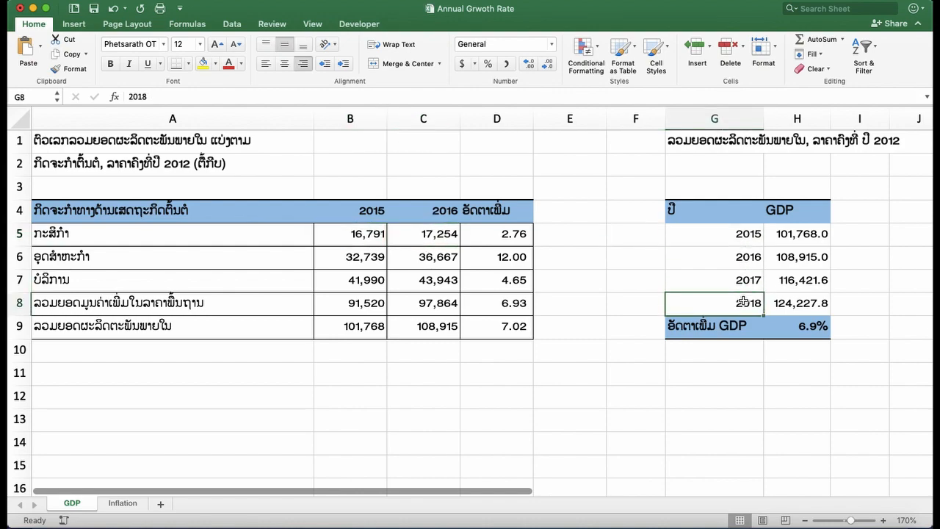
{"action": "left_click", "coordinate": [786, 301]}
{"action": "left_click", "coordinate": [749, 301]}
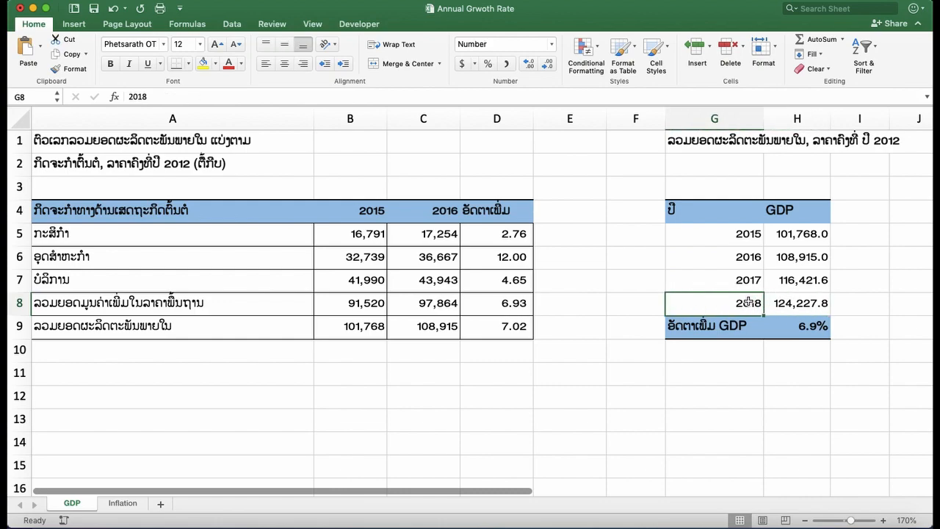
{"action": "left_click", "coordinate": [774, 299]}
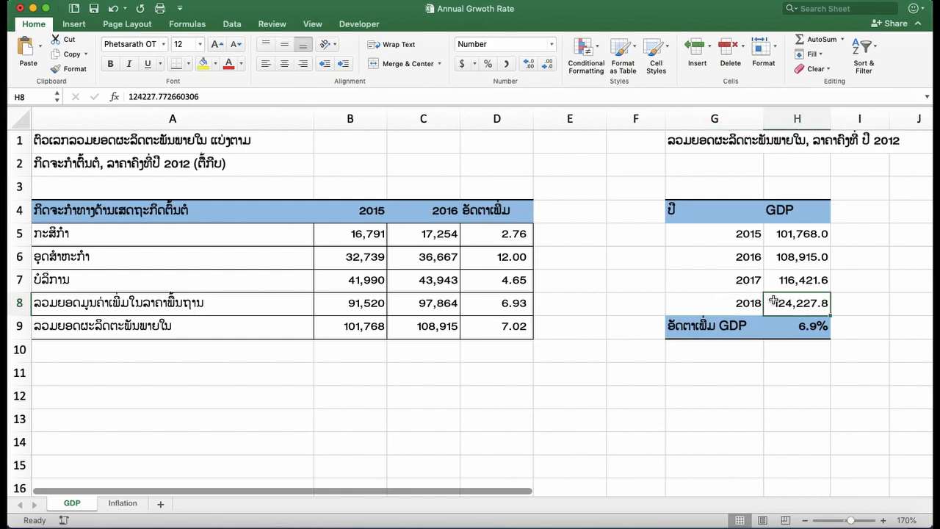
- Inspect the compound GDP growth formula in H9, tracing the H8/H5 ratio, the 1/(G8-G5) exponent and the subtraction of 1
{"action": "left_click", "coordinate": [787, 326]}
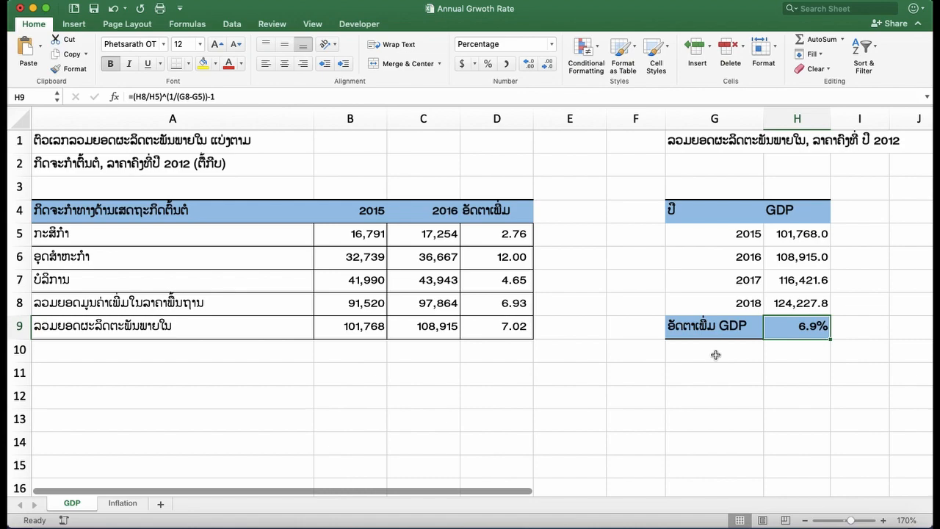
{"action": "double_click", "coordinate": [795, 328]}
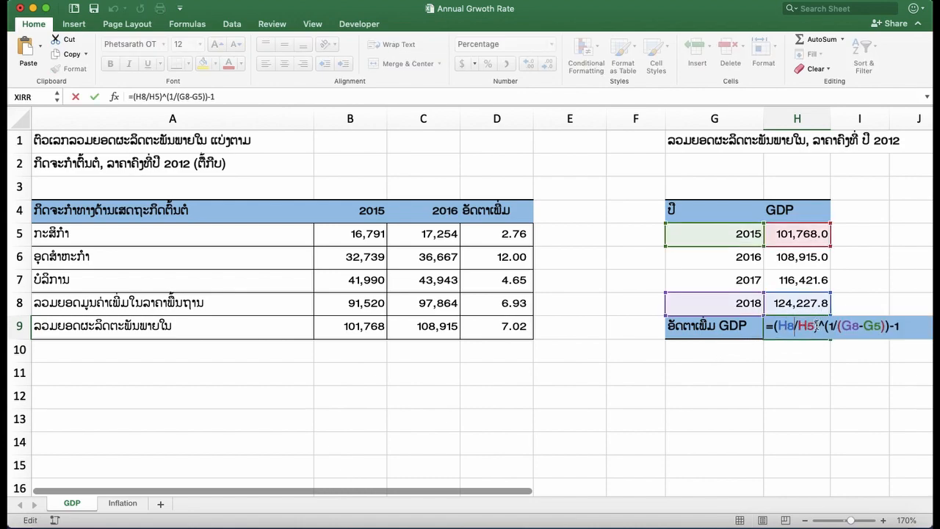
{"action": "double_click", "coordinate": [785, 325]}
{"action": "double_click", "coordinate": [806, 325]}
{"action": "left_click", "coordinate": [822, 326]}
{"action": "double_click", "coordinate": [852, 325]}
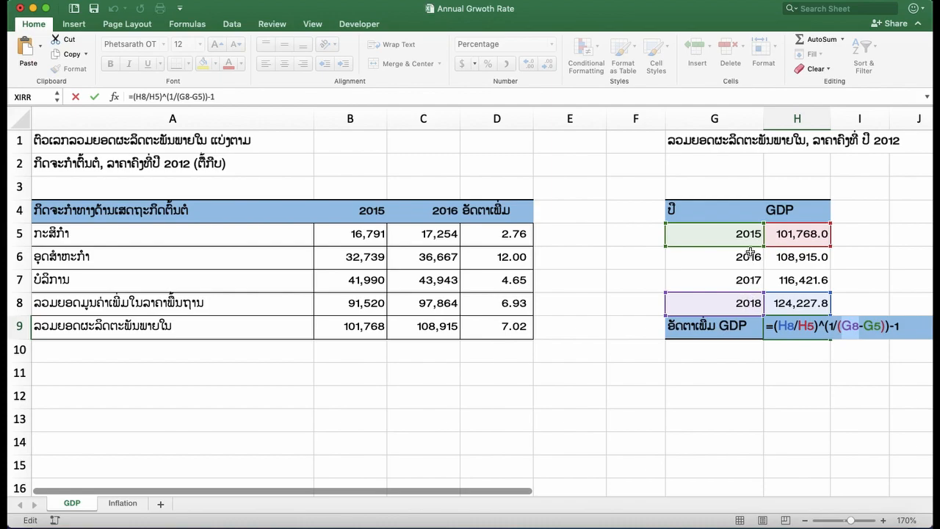
{"action": "left_click", "coordinate": [847, 325]}
{"action": "double_click", "coordinate": [848, 325]}
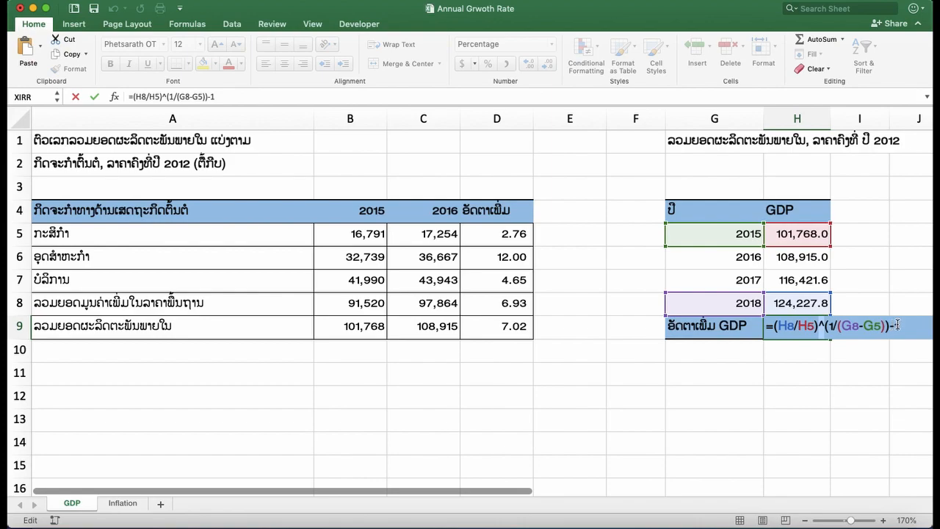
{"action": "key", "text": "Return"}
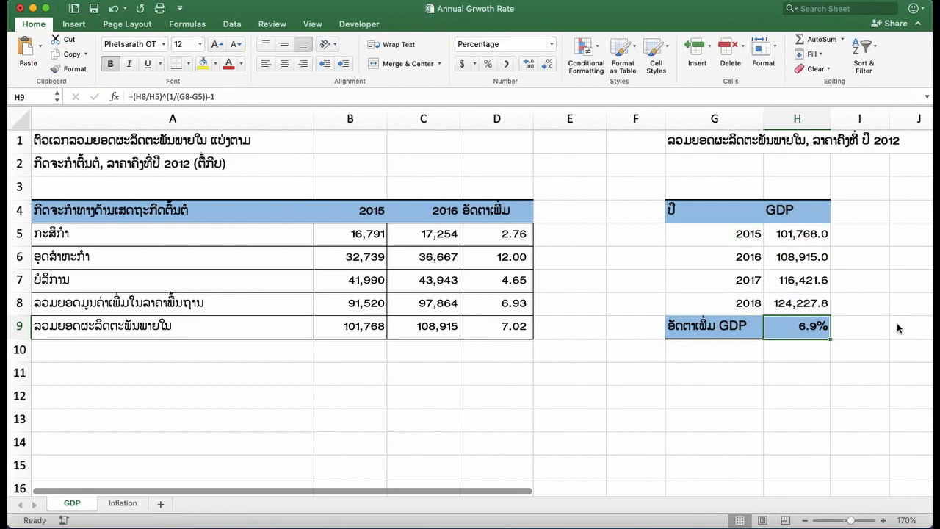